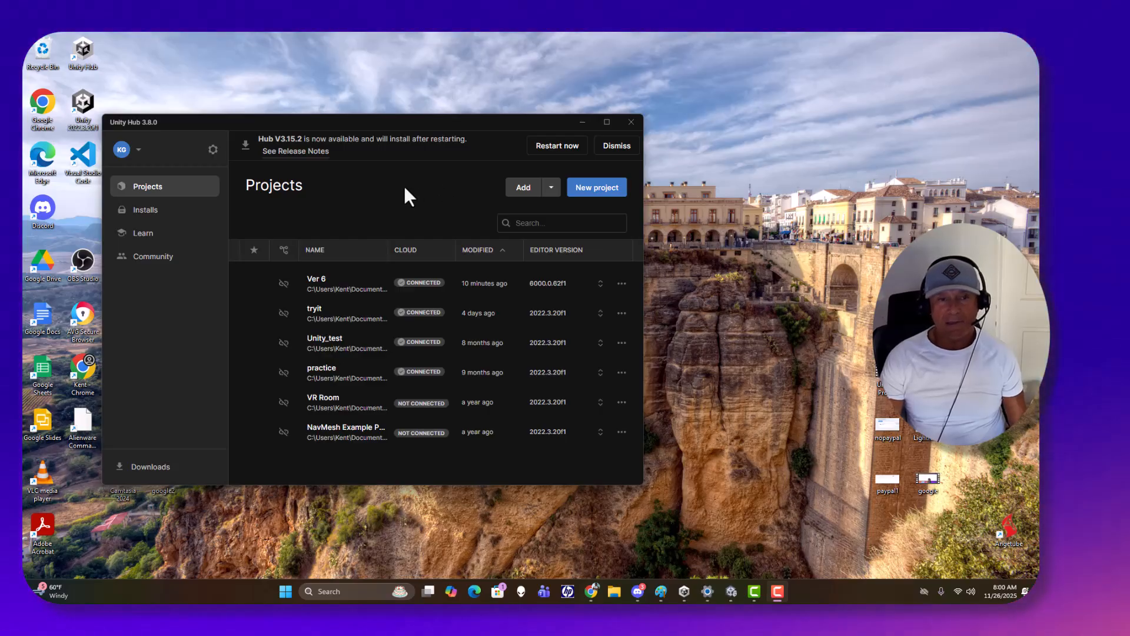
Step: Close Unity Hub, relaunch it from the desktop and show the project list
{"action": "left_click", "coordinate": [134, 212]}
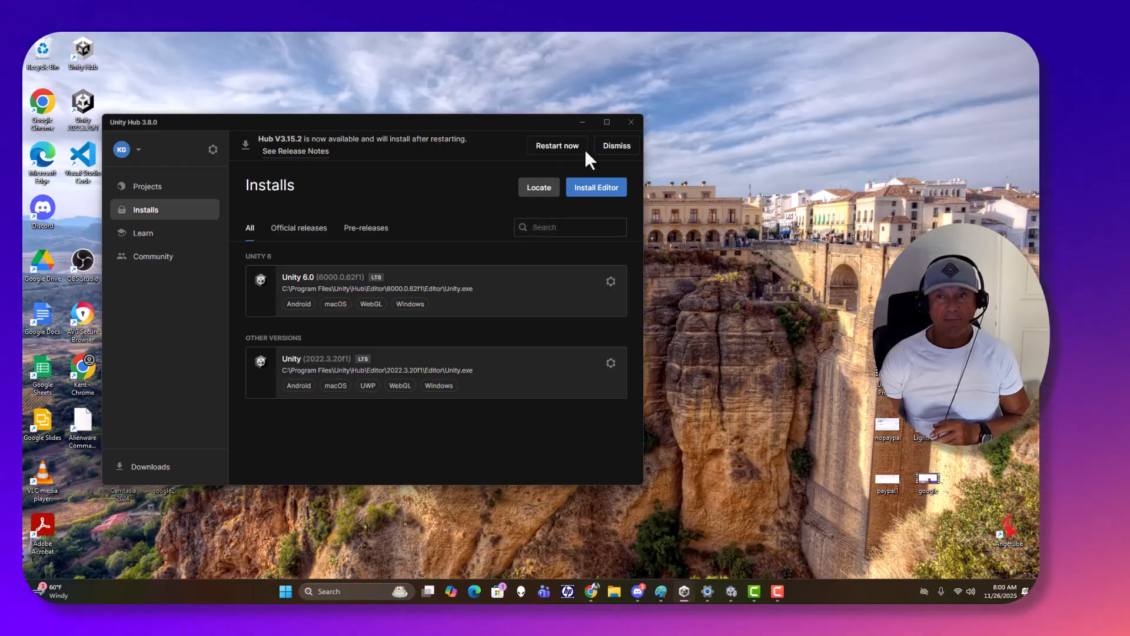
{"action": "left_click", "coordinate": [632, 122]}
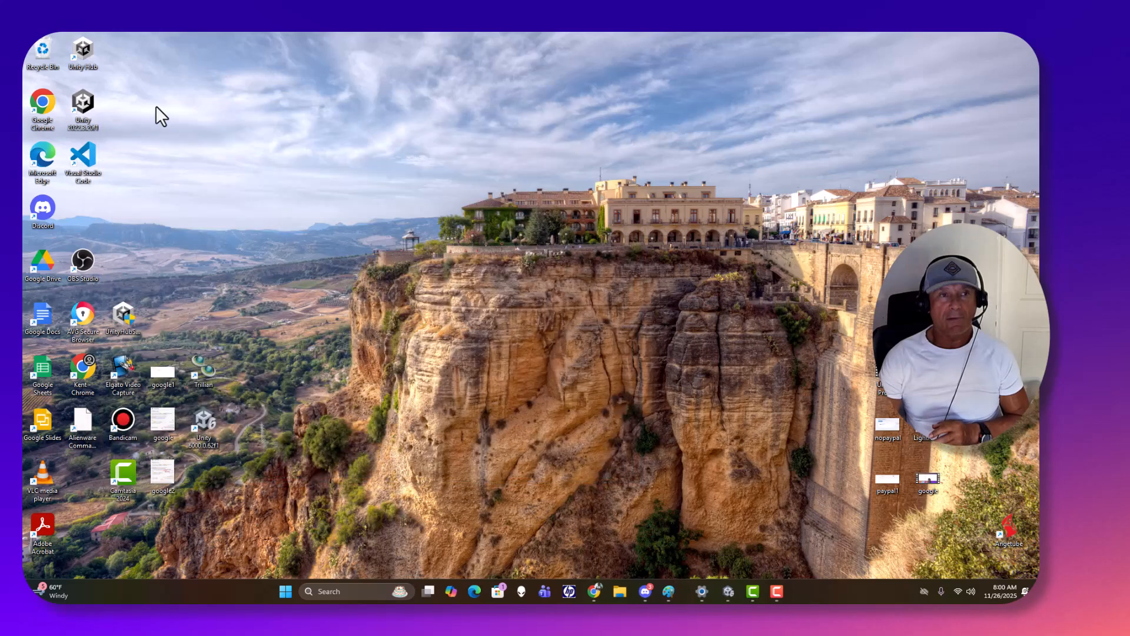
{"action": "double_click", "coordinate": [74, 50]}
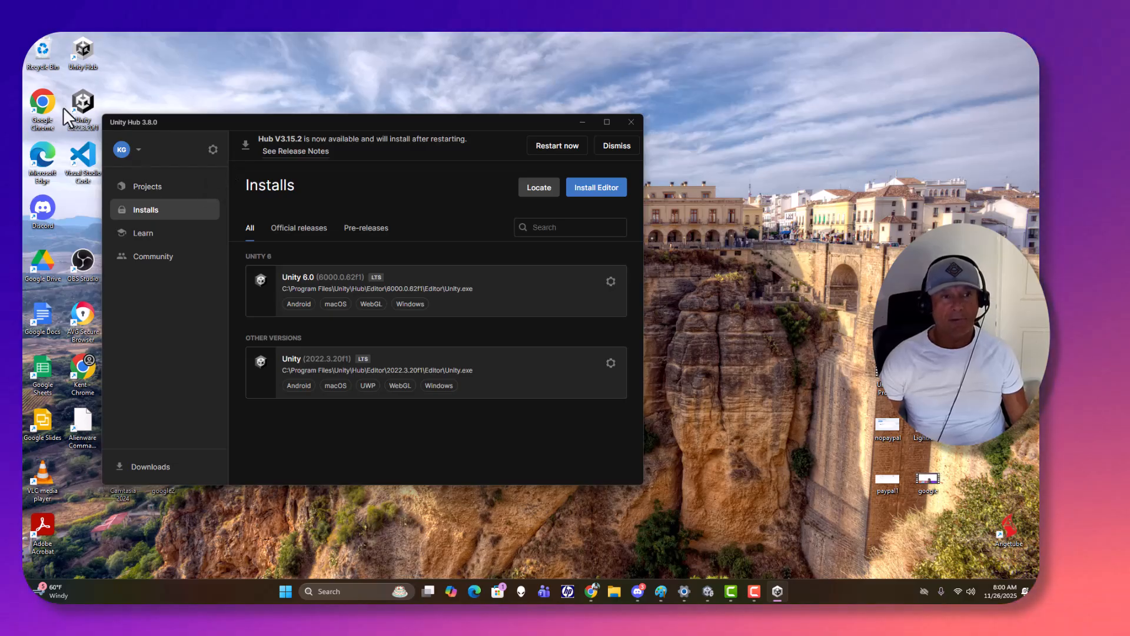
{"action": "left_click", "coordinate": [149, 189]}
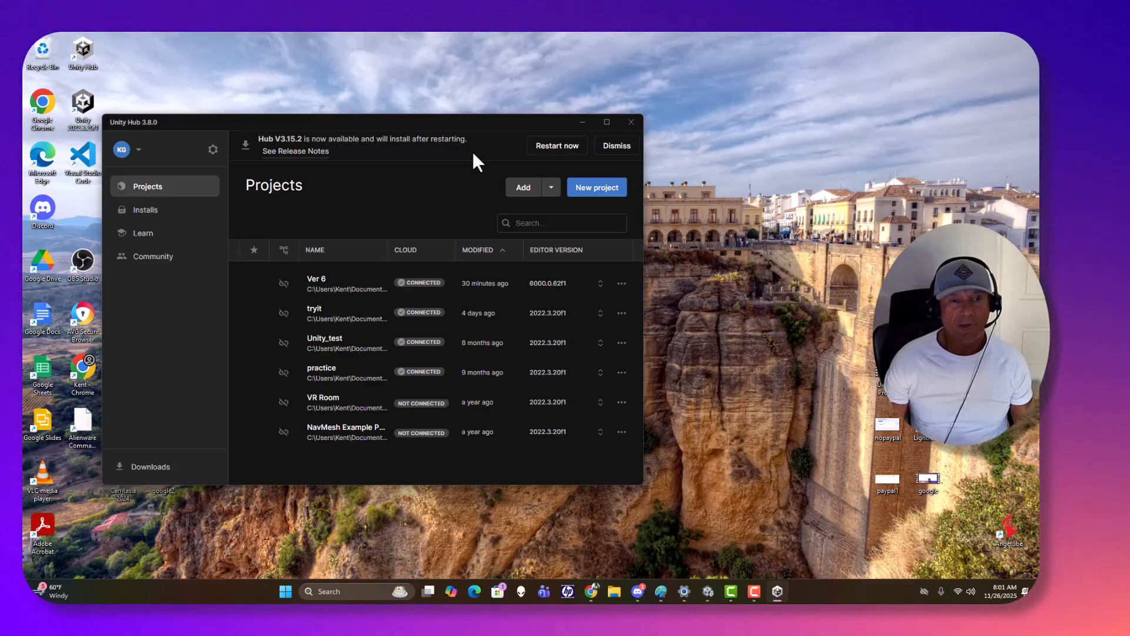
Step: Review the installed editors under official releases and pre-releases, and view the management options for Unity 6.0
{"action": "left_click", "coordinate": [156, 212]}
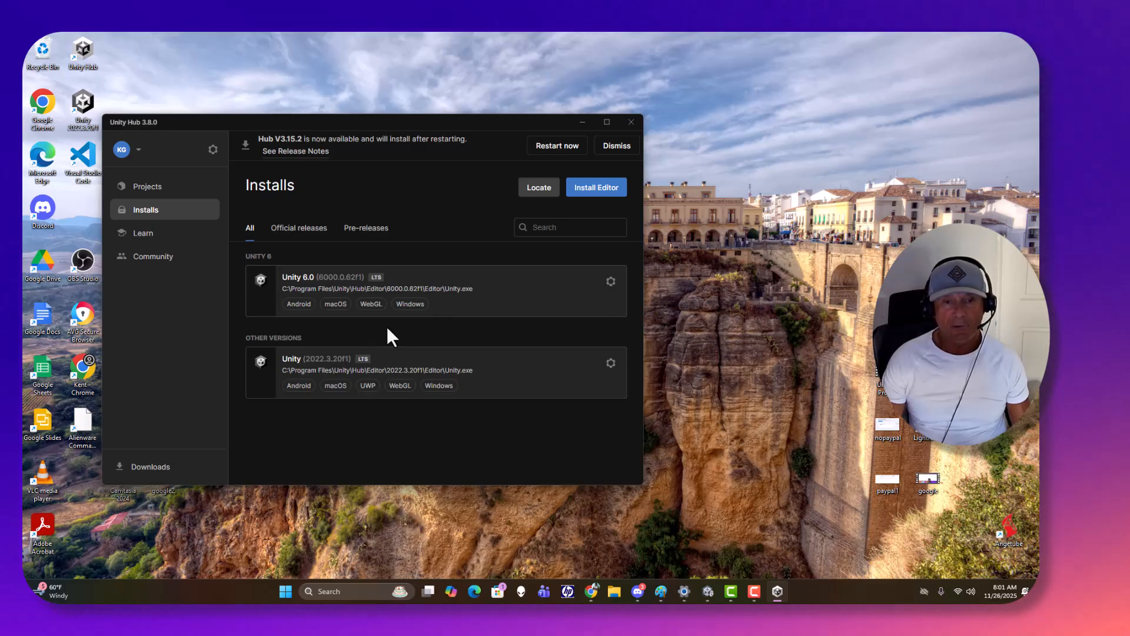
{"action": "left_click", "coordinate": [305, 232]}
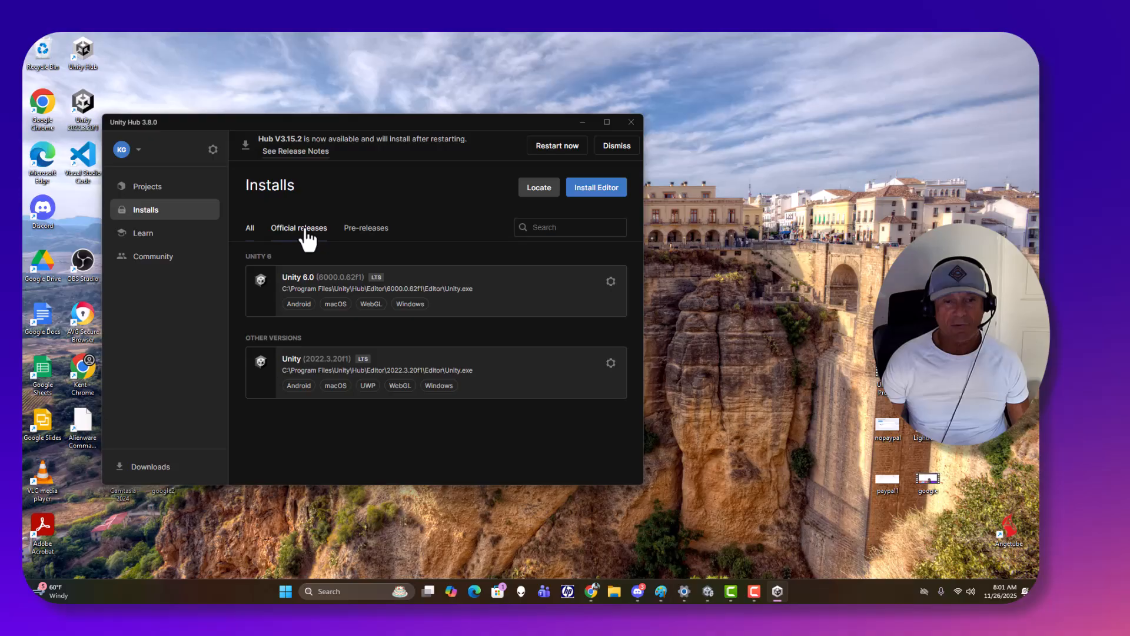
{"action": "left_click", "coordinate": [383, 230]}
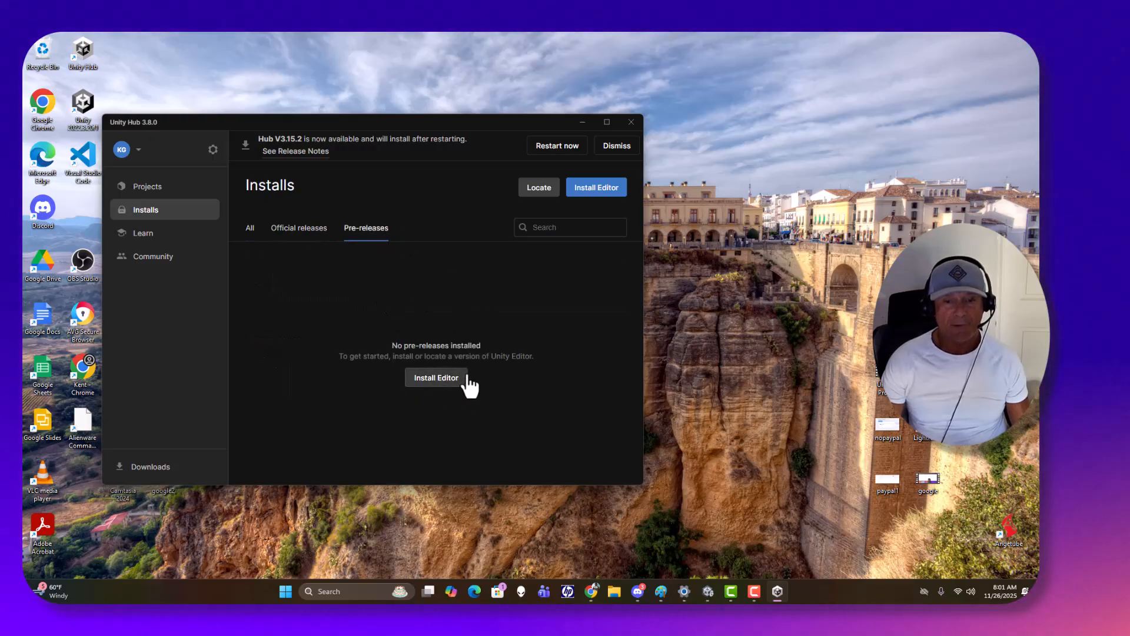
{"action": "left_click", "coordinate": [311, 231]}
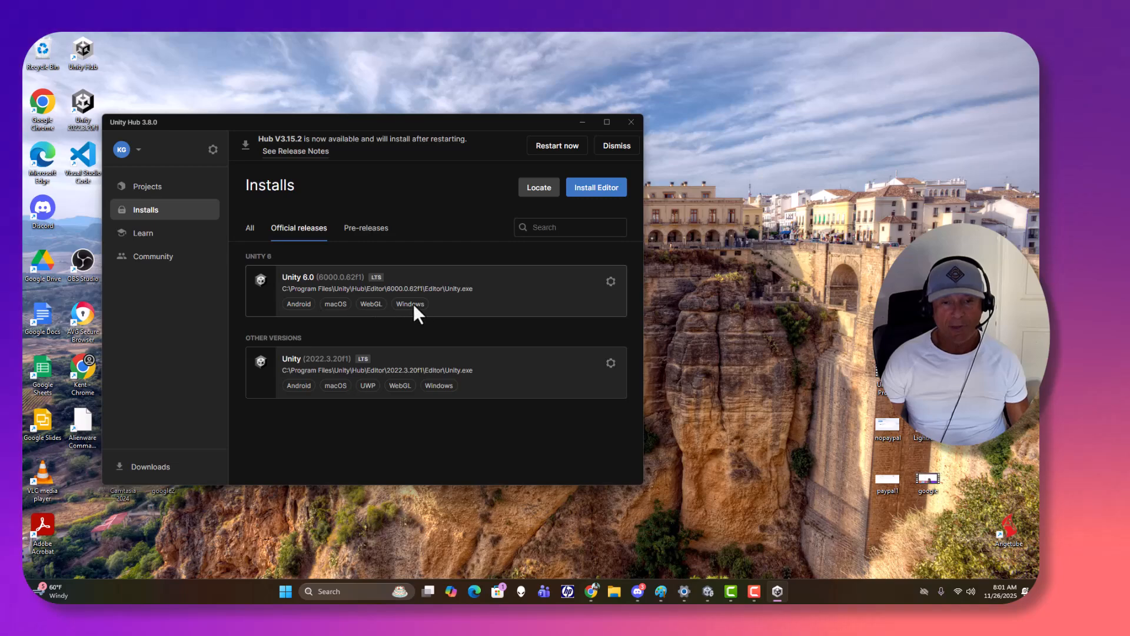
{"action": "left_click", "coordinate": [611, 281]}
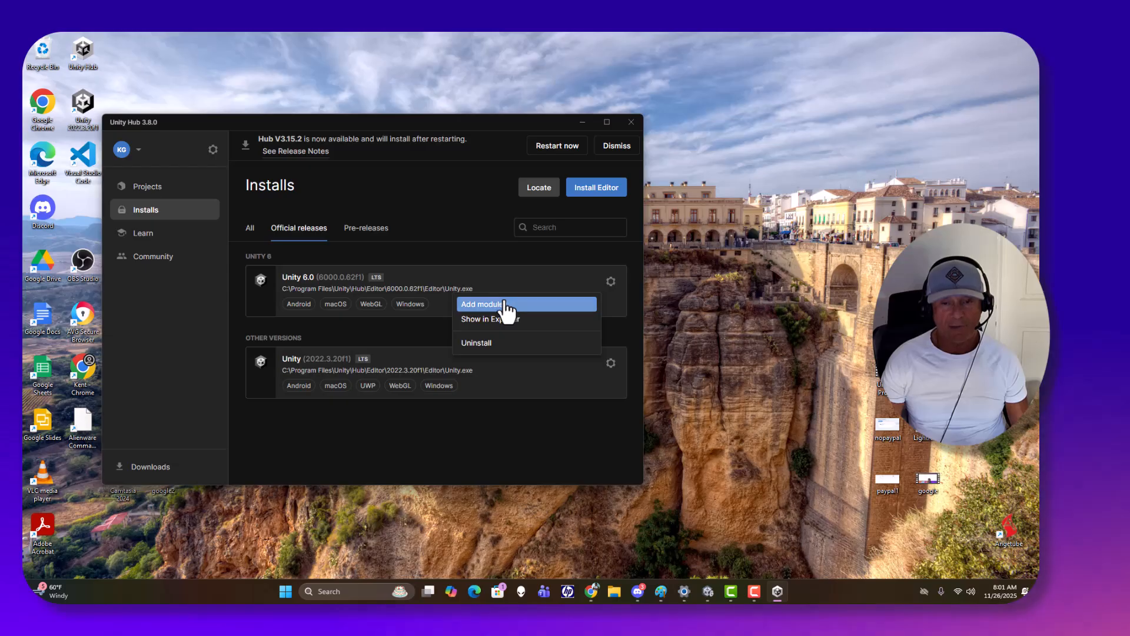
{"action": "left_click", "coordinate": [464, 245]}
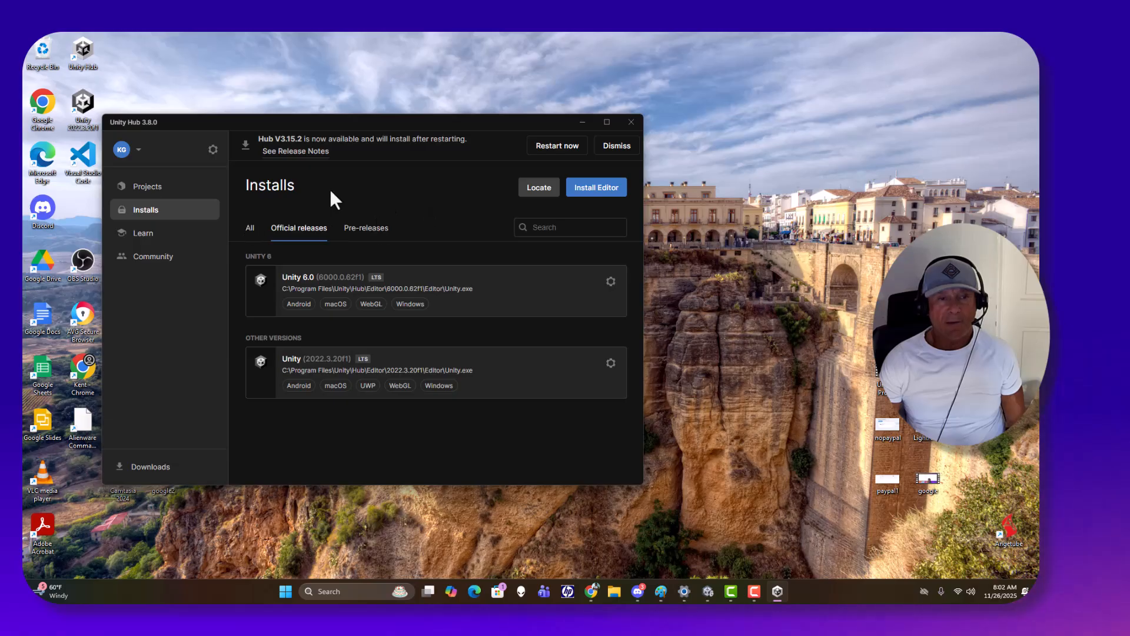
Step: Look through the Projects, Installs, Learn and Community sections, and return to the project list
{"action": "left_click", "coordinate": [151, 186]}
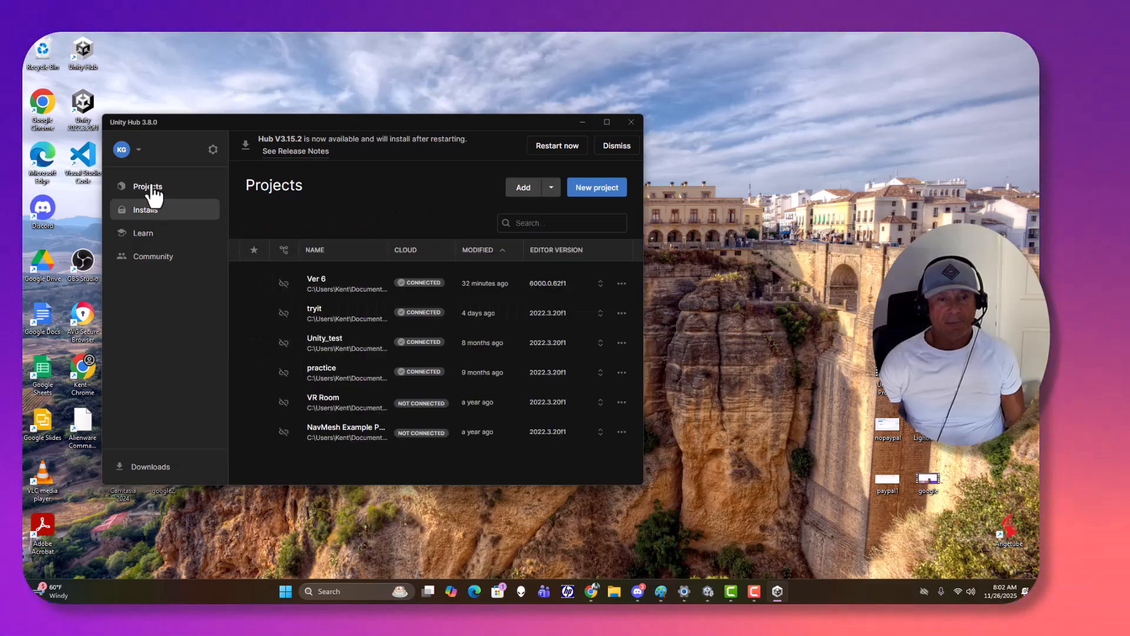
{"action": "left_click", "coordinate": [151, 213]}
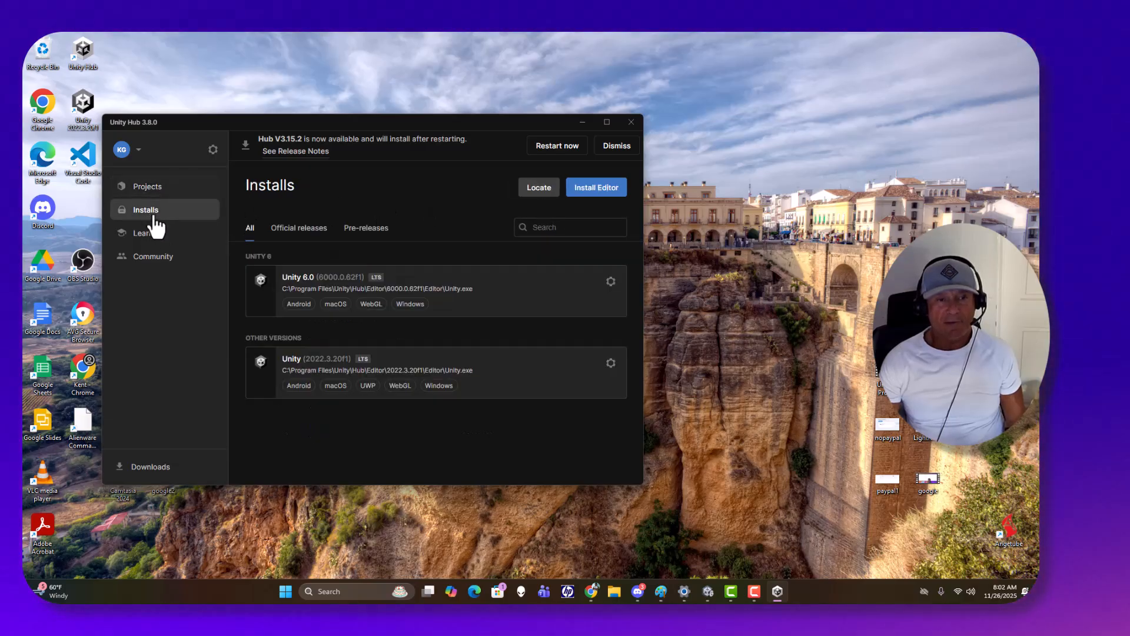
{"action": "left_click", "coordinate": [146, 236]}
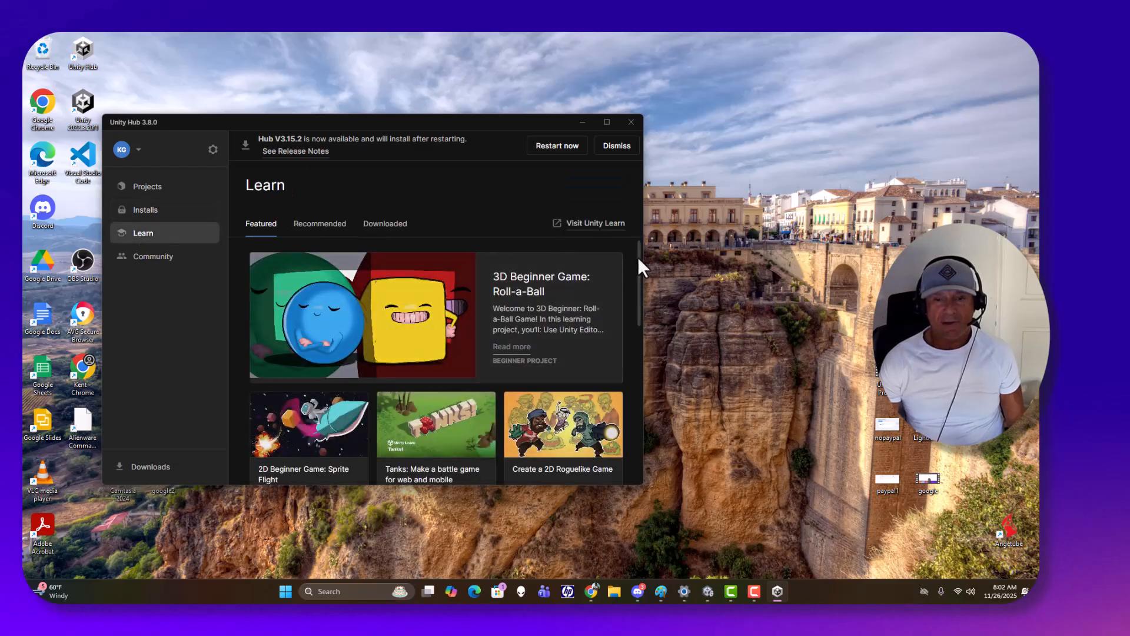
{"action": "mouse_move", "coordinate": [638, 257]}
{"action": "left_mouse_down"}
{"action": "mouse_move", "coordinate": [653, 379]}
{"action": "mouse_move", "coordinate": [649, 262]}
{"action": "left_mouse_up"}
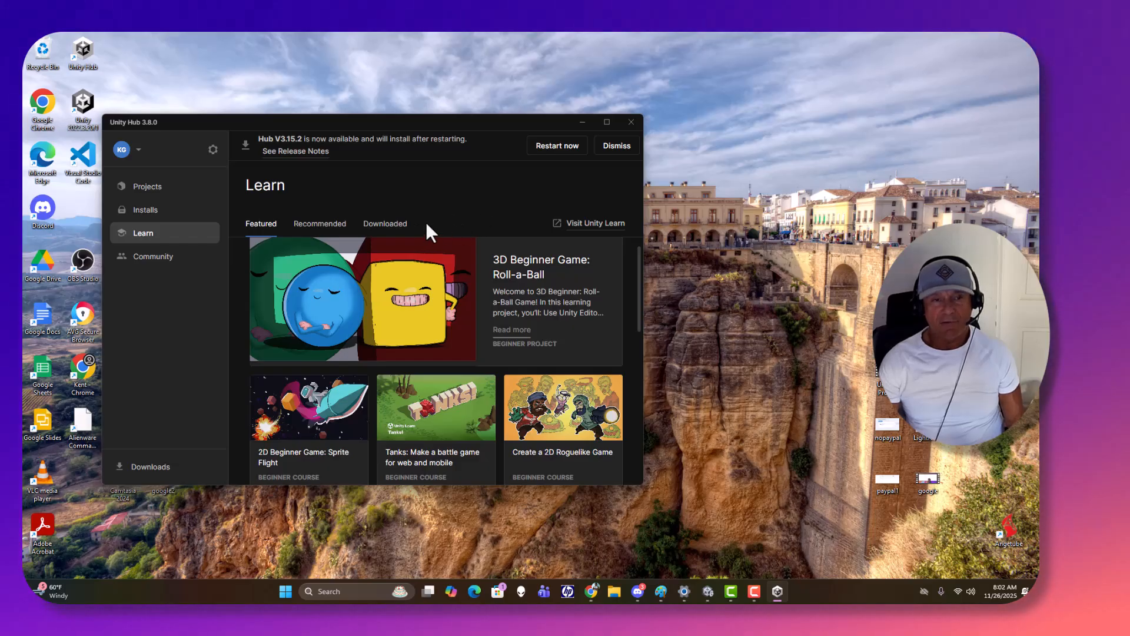
{"action": "left_click", "coordinate": [159, 258]}
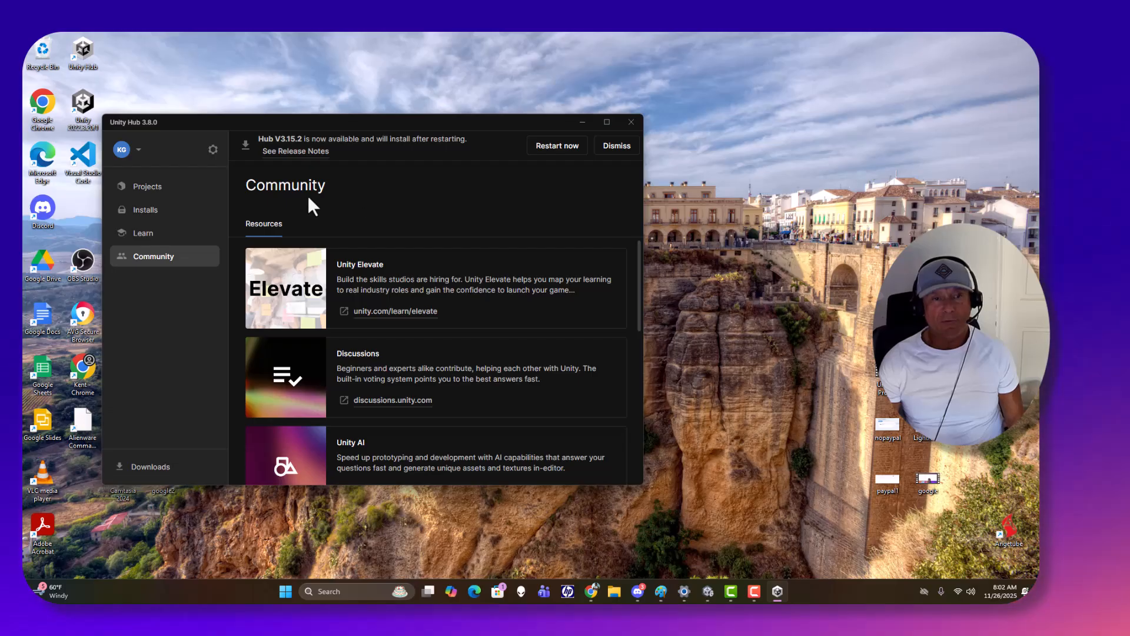
{"action": "left_click", "coordinate": [145, 187]}
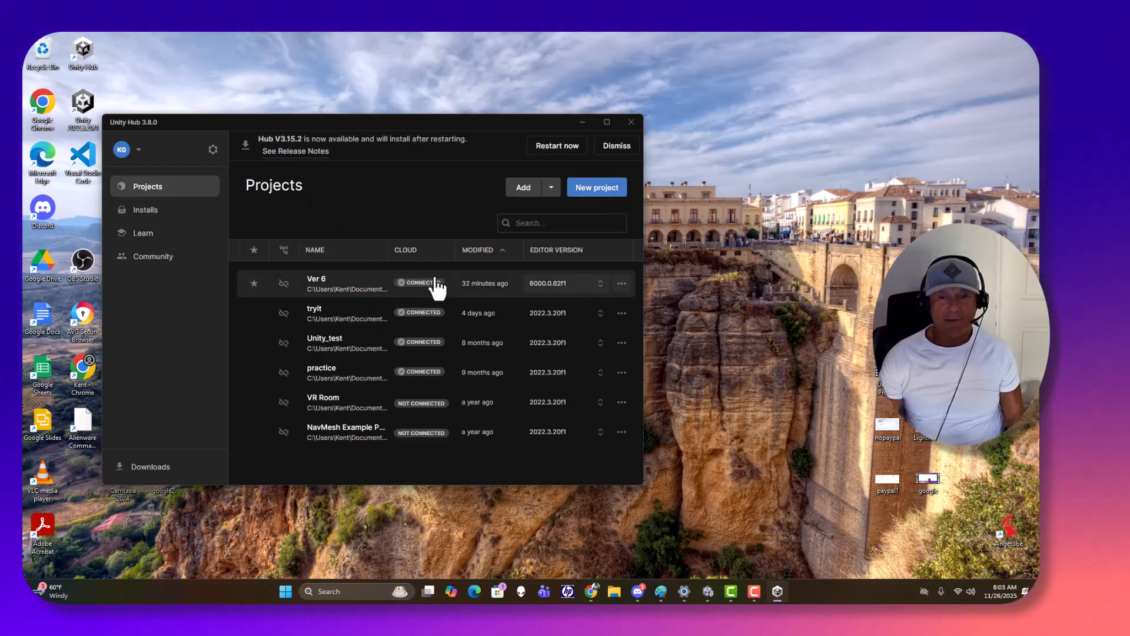
Step: Set up a new project with editor version 6000.0.62f1 and the Universal 3D template
{"action": "left_click", "coordinate": [599, 189]}
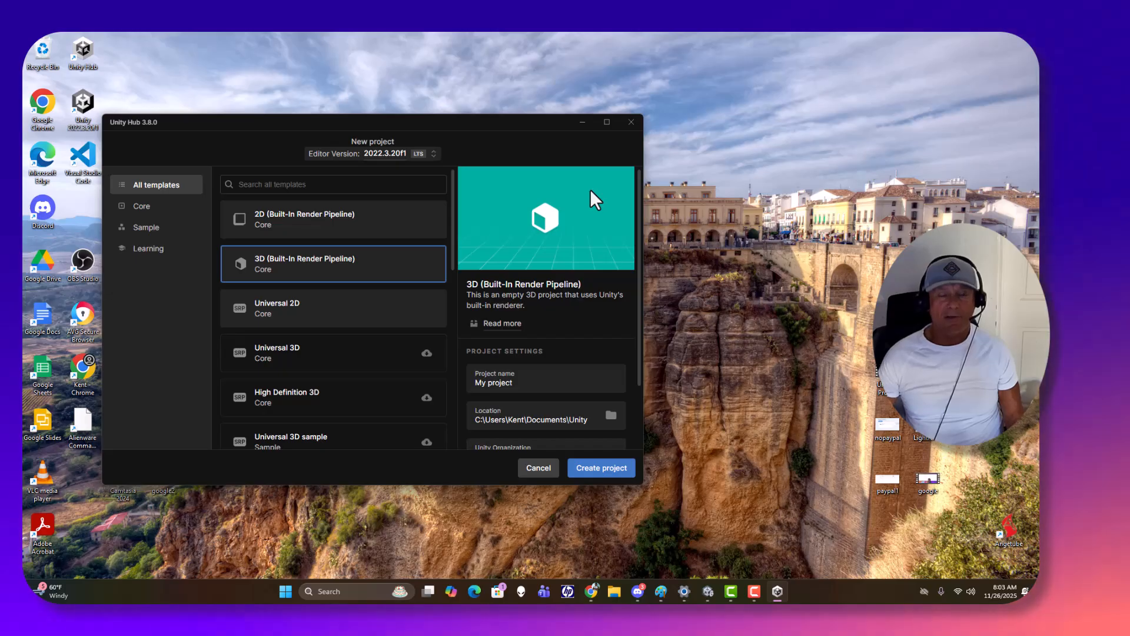
{"action": "left_click", "coordinate": [436, 157]}
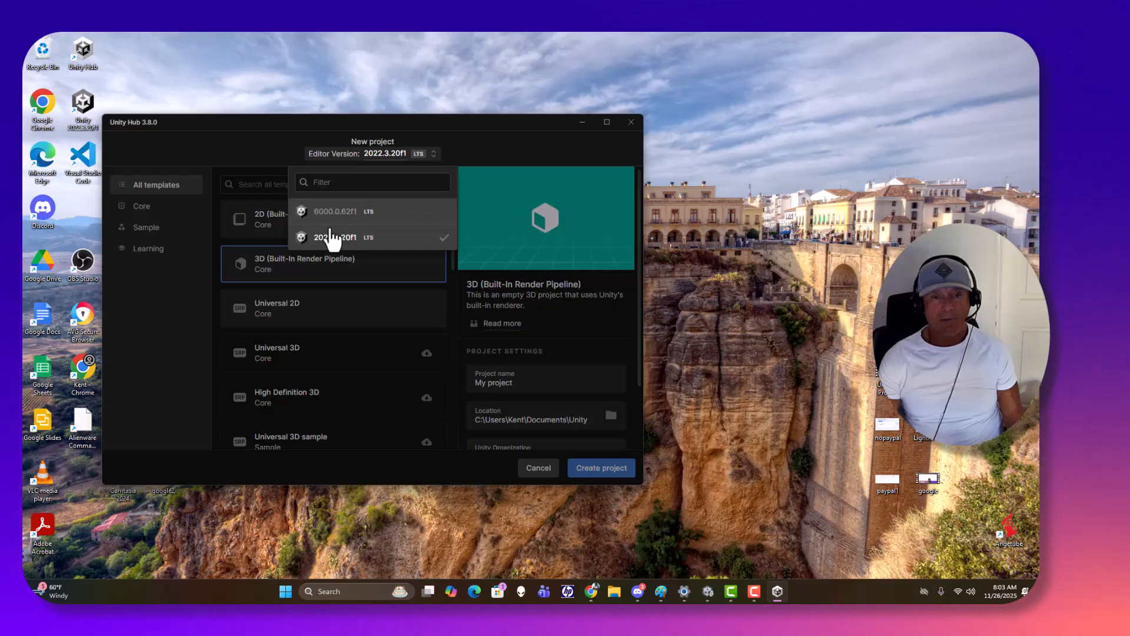
{"action": "left_click", "coordinate": [355, 210]}
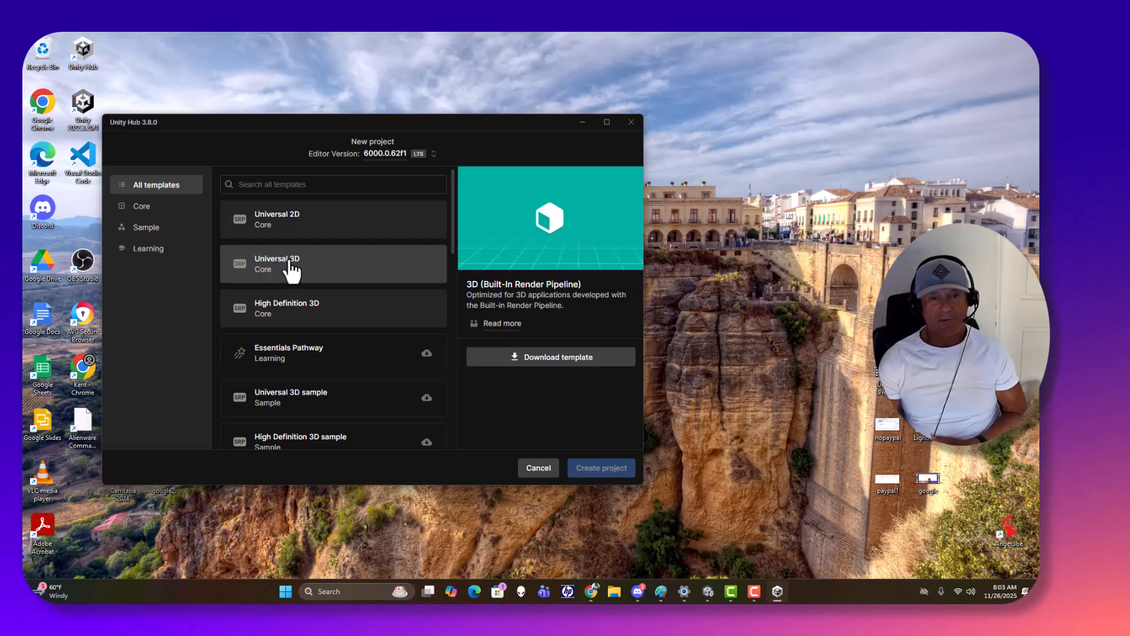
{"action": "left_click", "coordinate": [288, 263]}
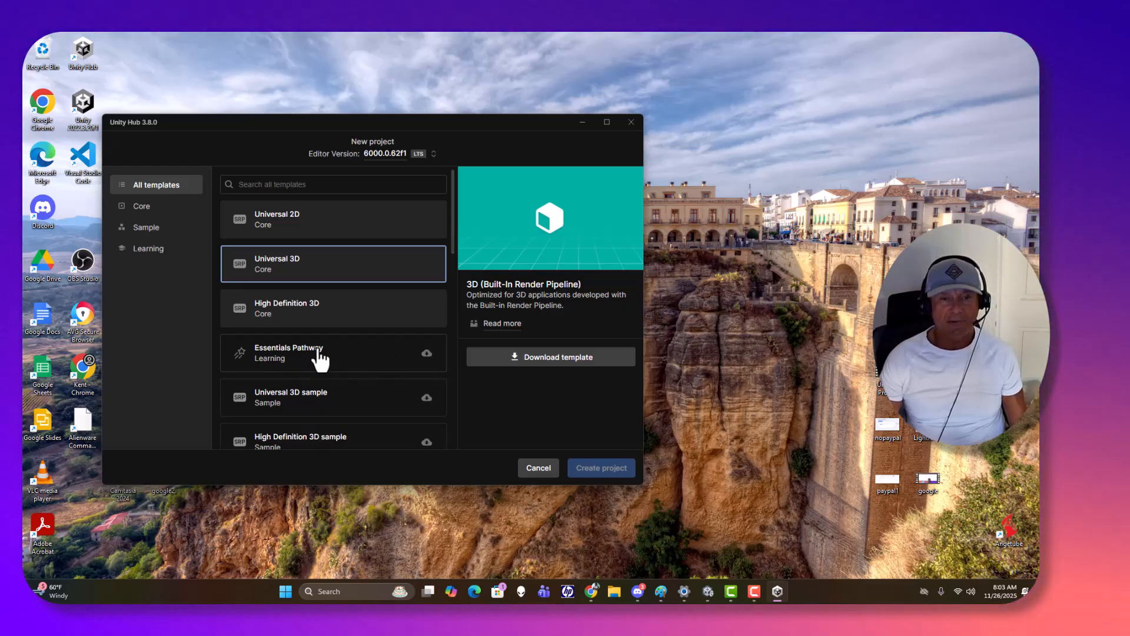
{"action": "mouse_move", "coordinate": [452, 245]}
{"action": "left_mouse_down"}
{"action": "mouse_move", "coordinate": [449, 312]}
{"action": "mouse_move", "coordinate": [453, 232]}
{"action": "left_mouse_up"}
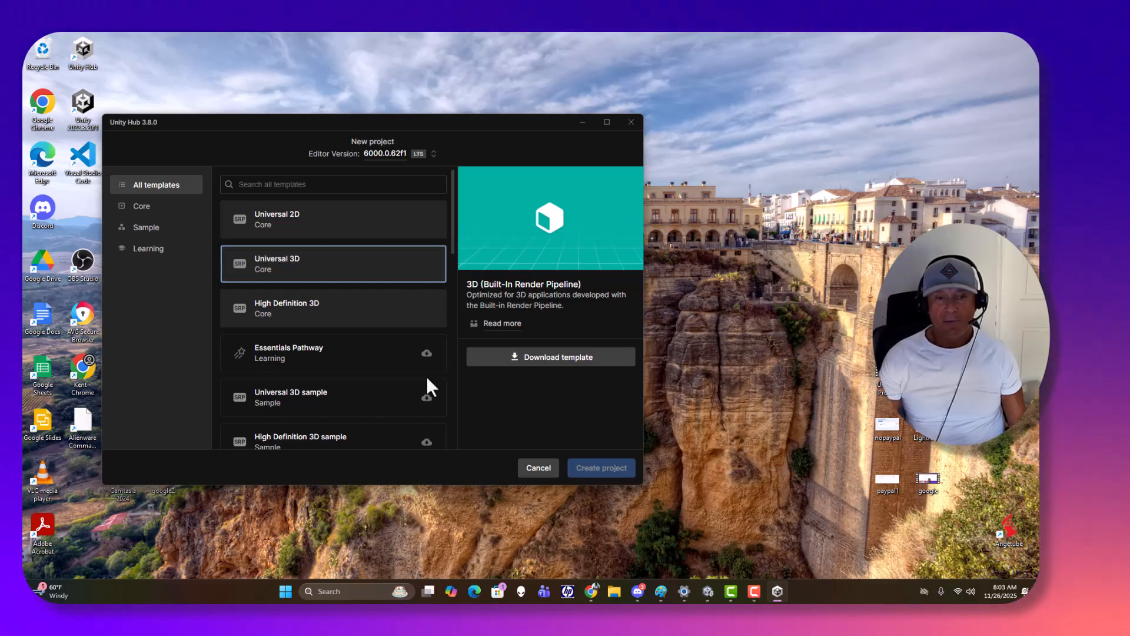
{"action": "left_click", "coordinate": [321, 271]}
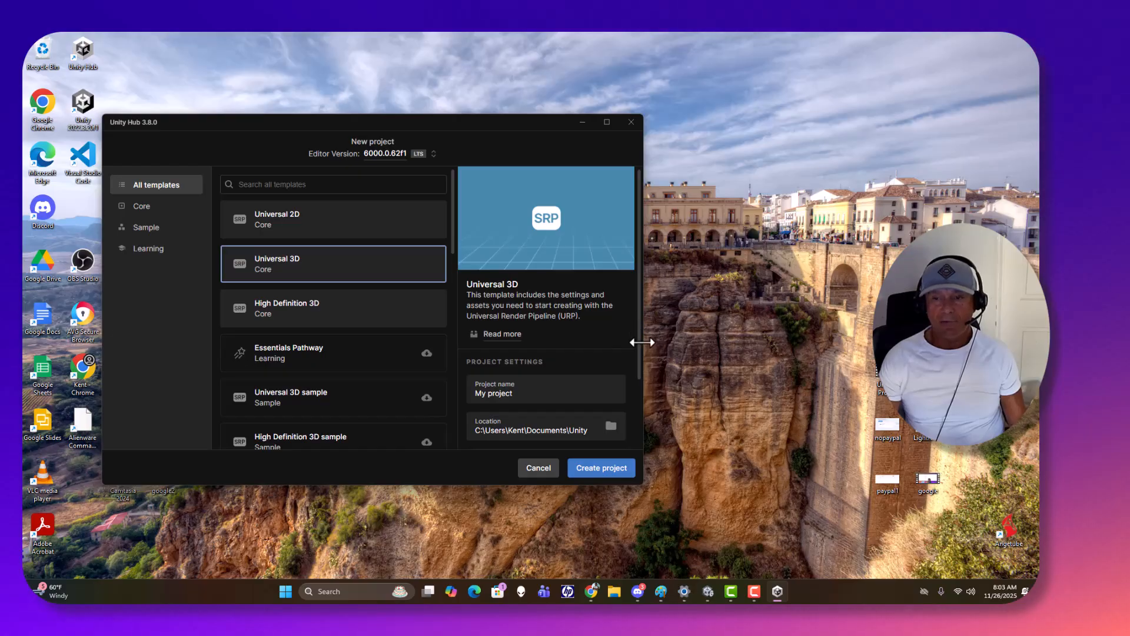
Step: Examine the new project's name, location and cloud settings, and cancel the project creation
{"action": "left_click_drag", "start_coordinate": [638, 352], "coordinate": [650, 412]}
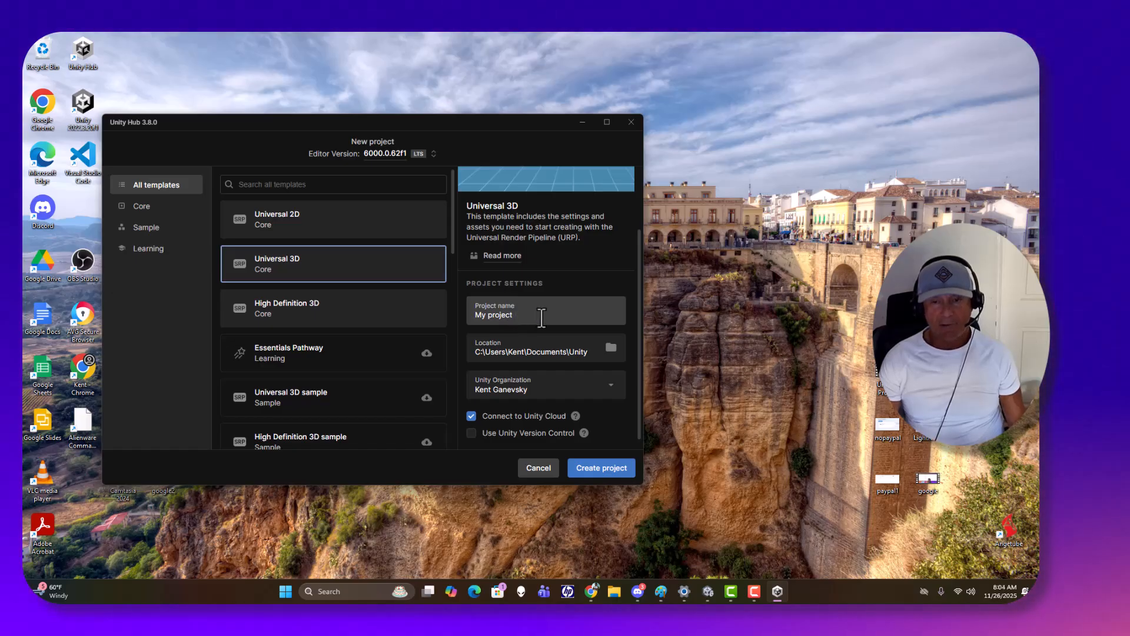
{"action": "left_click", "coordinate": [510, 316]}
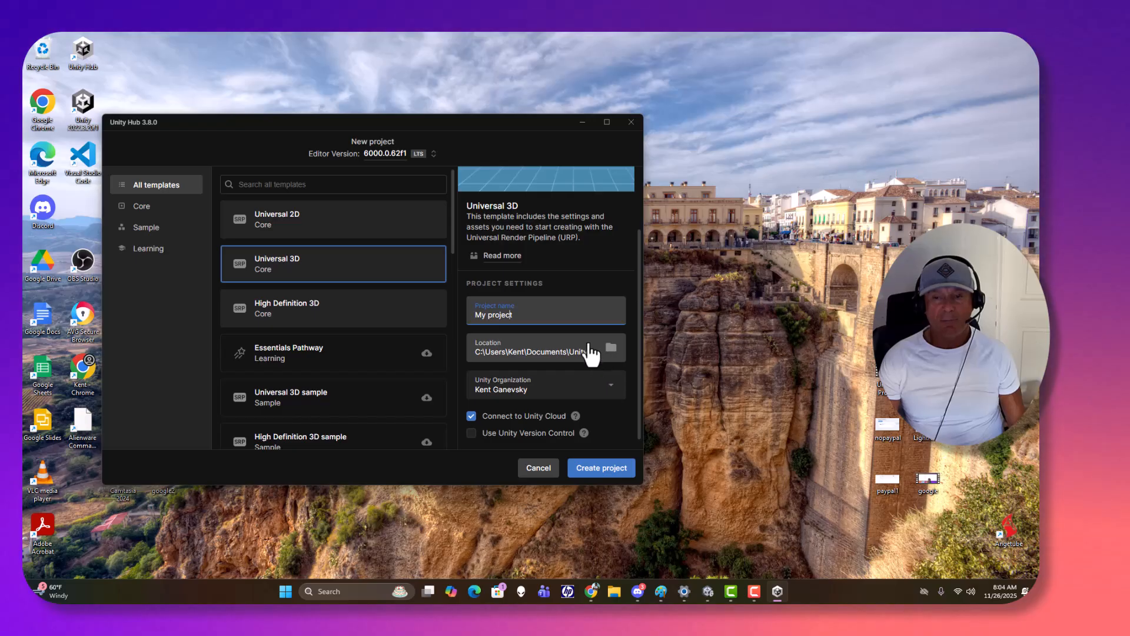
{"action": "left_click", "coordinate": [610, 348]}
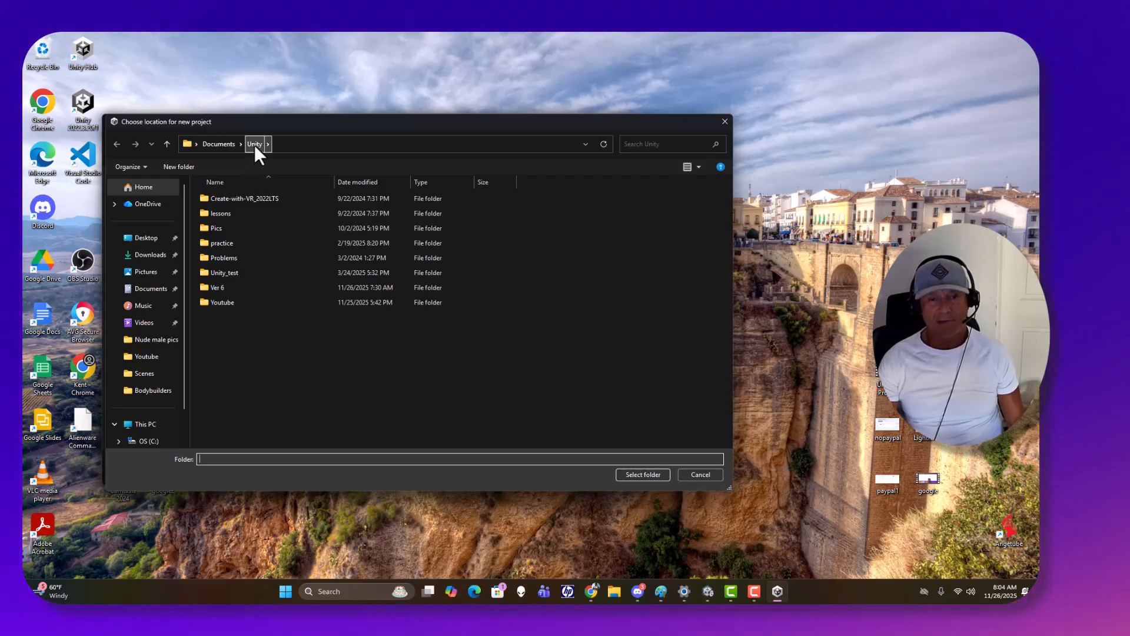
{"action": "right_click_drag", "start_coordinate": [254, 144], "coordinate": [610, 416]}
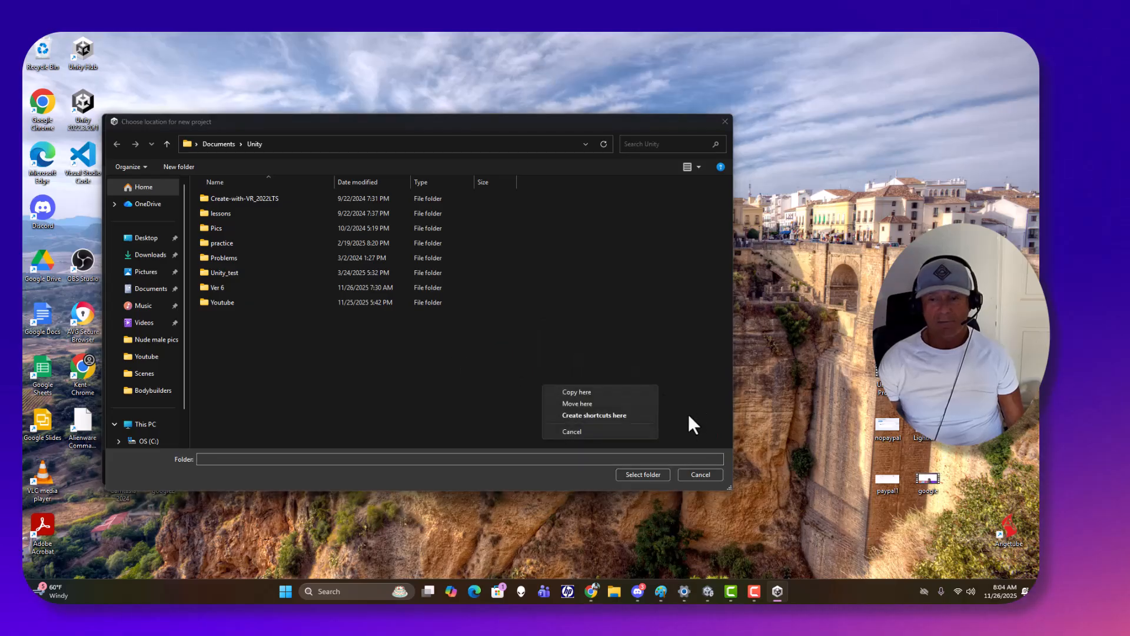
{"action": "left_click", "coordinate": [701, 475]}
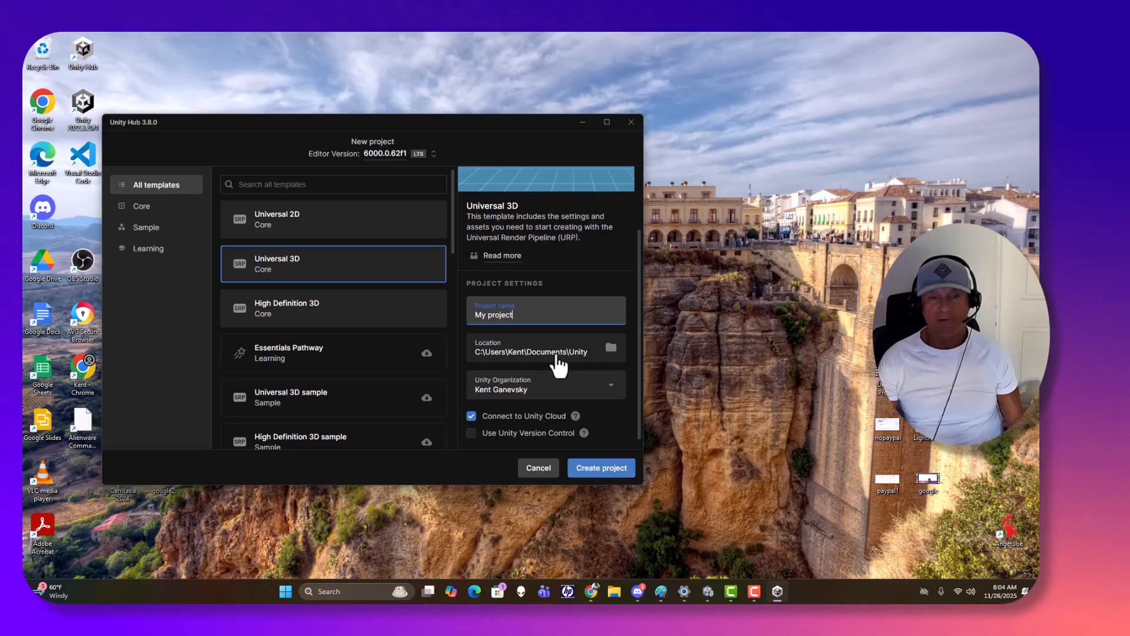
{"action": "left_click", "coordinate": [538, 468]}
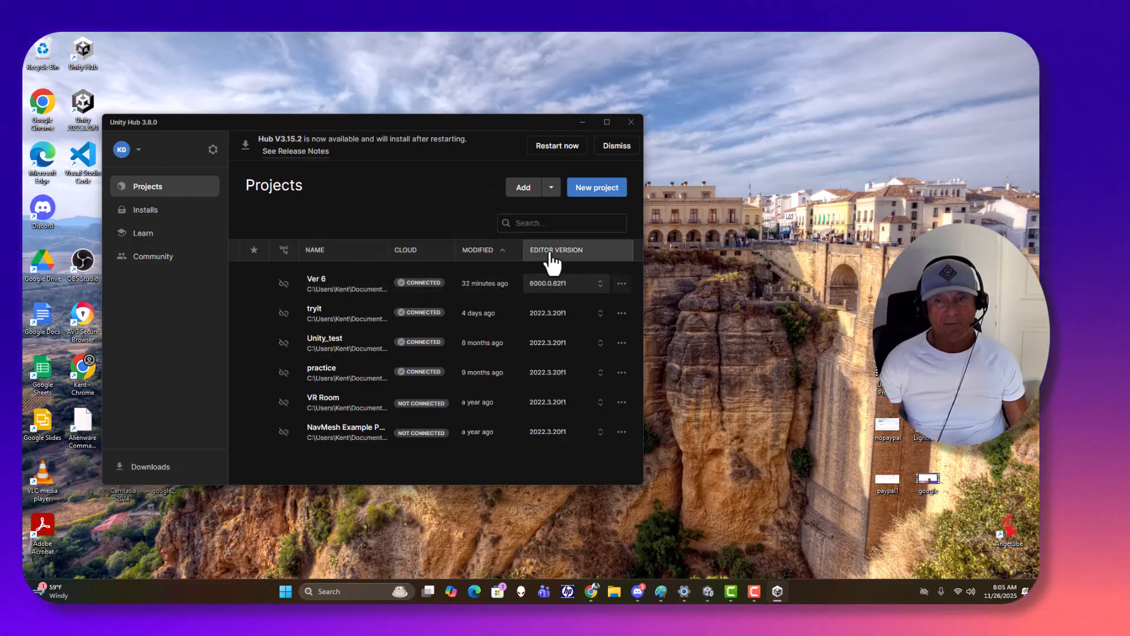
Step: Switch from Unity Hub to the Unity editor with the Ver 6 project and show its top-level Assets folder
{"action": "left_click", "coordinate": [582, 122]}
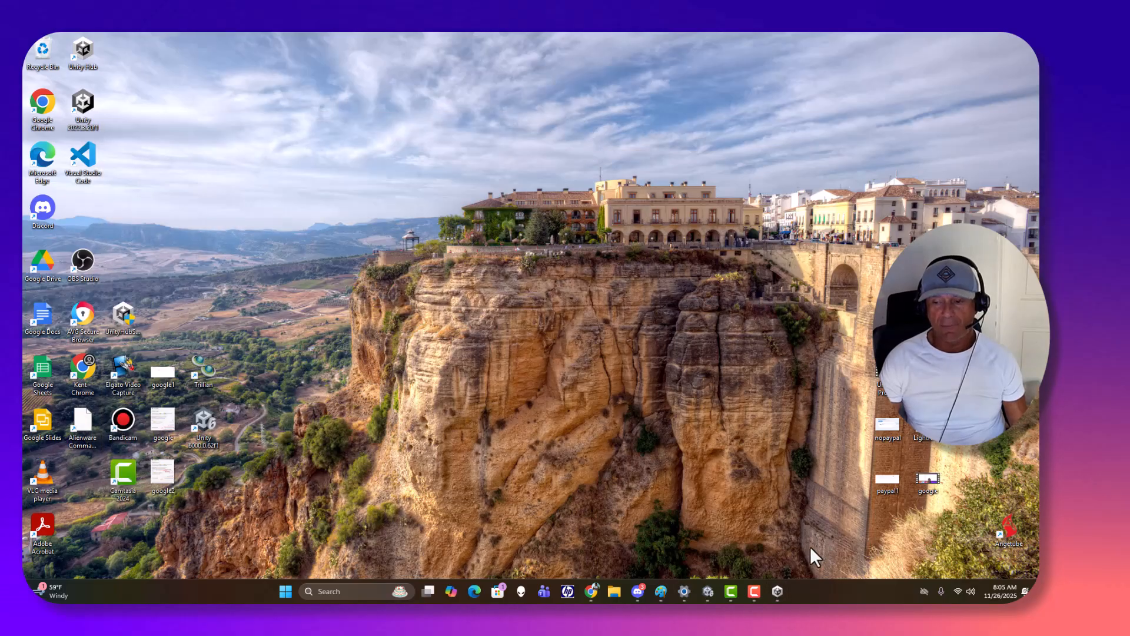
{"action": "left_click", "coordinate": [711, 590]}
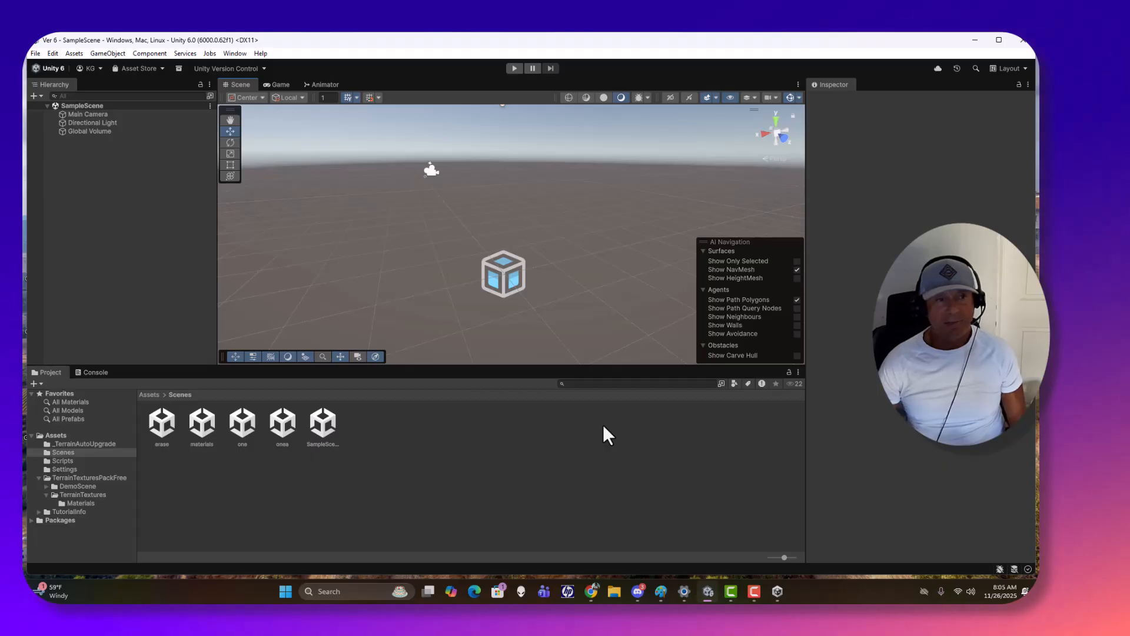
{"action": "left_click", "coordinate": [147, 394]}
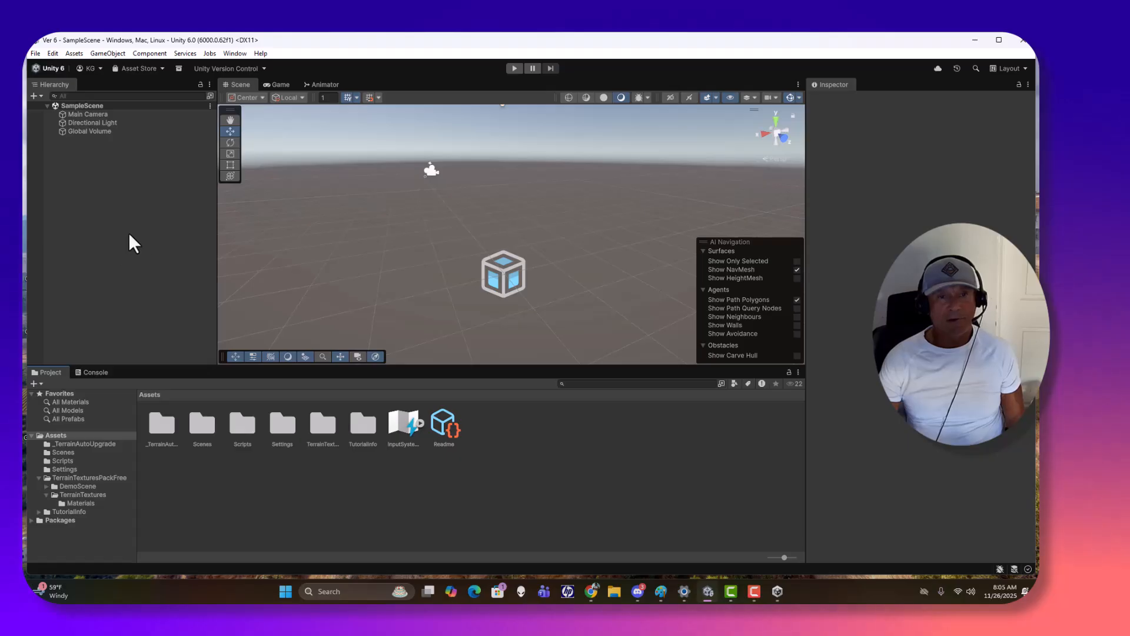
Step: View the Game and Animator windows, and return to the Scene view
{"action": "left_click", "coordinate": [286, 85]}
{"action": "left_click", "coordinate": [320, 86]}
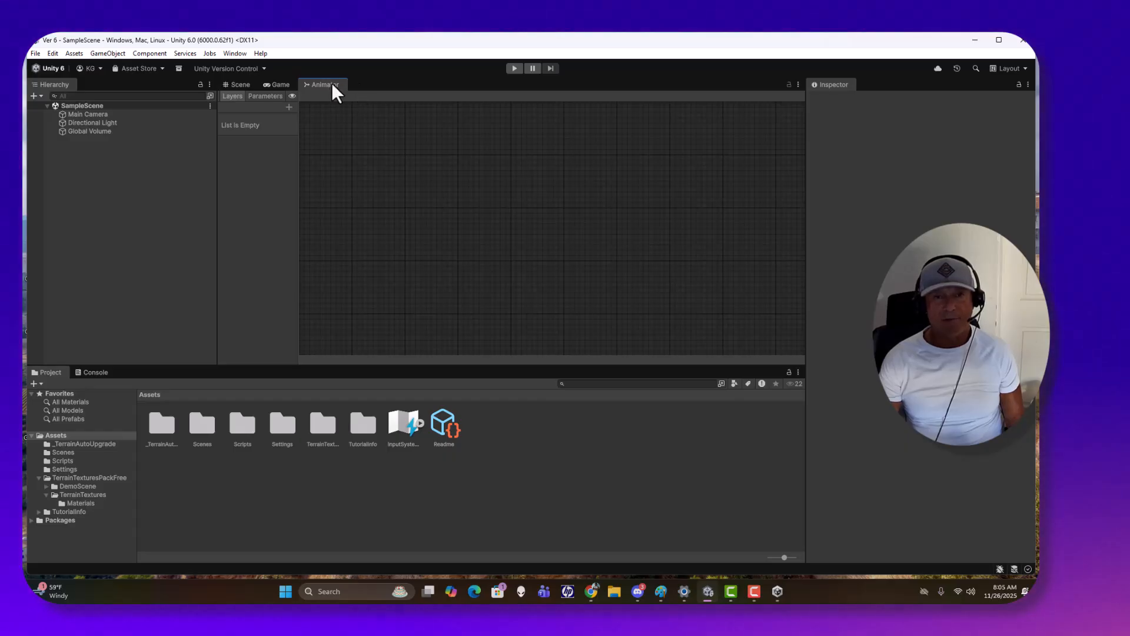
{"action": "left_click", "coordinate": [240, 86]}
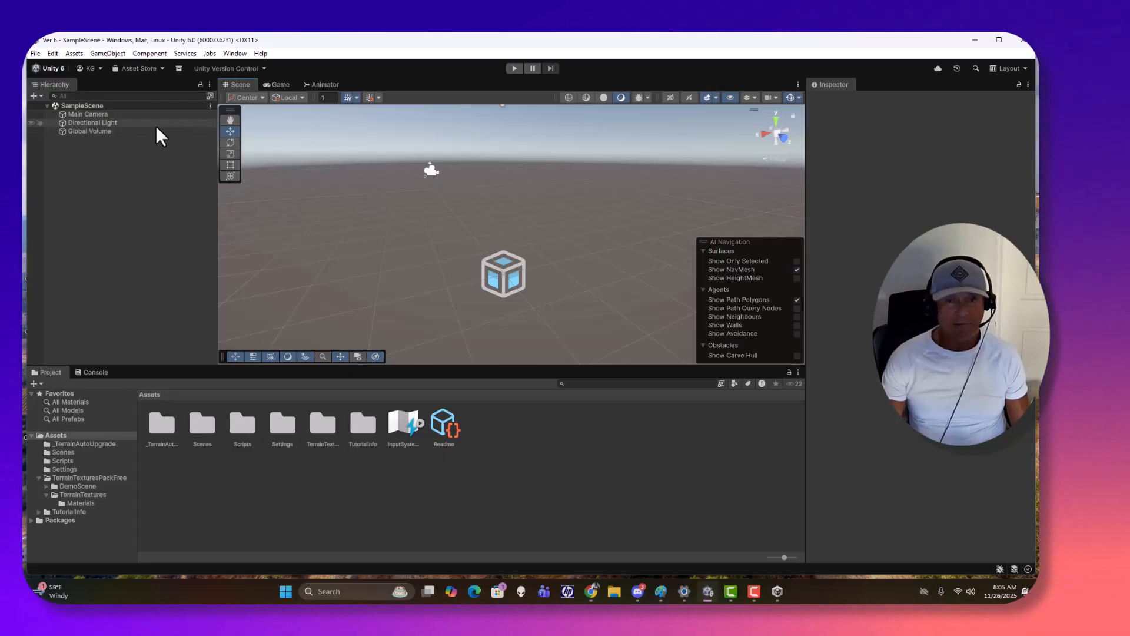
Step: Inspect the sample scene's Main Camera, Directional Light and Global Volume objects, and leave none of them selected
{"action": "left_click", "coordinate": [114, 115]}
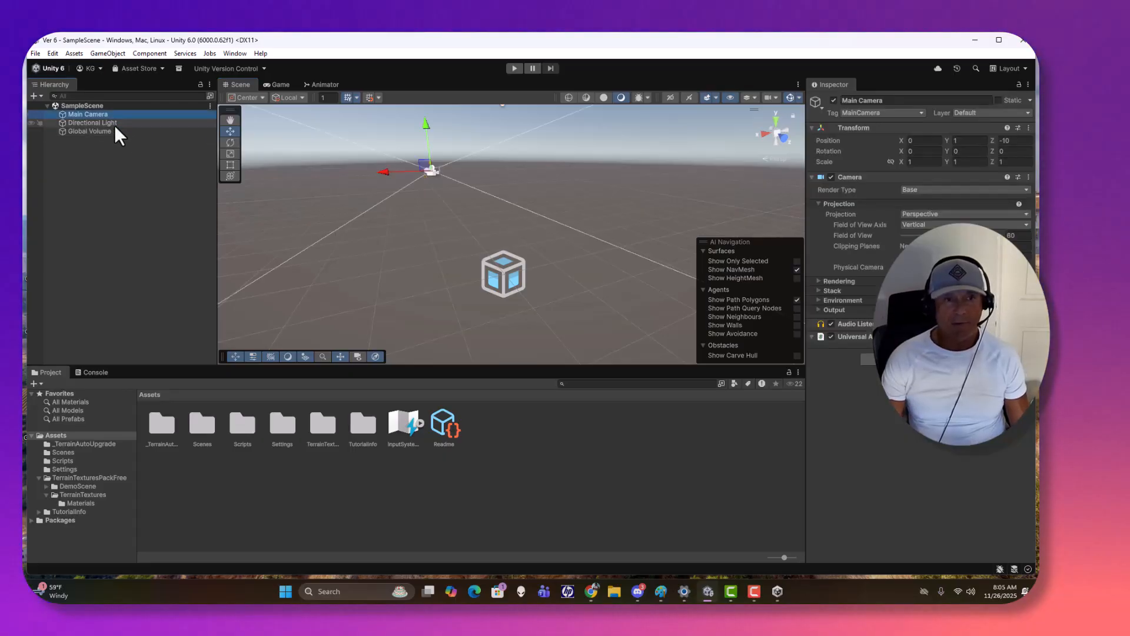
{"action": "left_click", "coordinate": [114, 125]}
{"action": "left_click", "coordinate": [109, 136]}
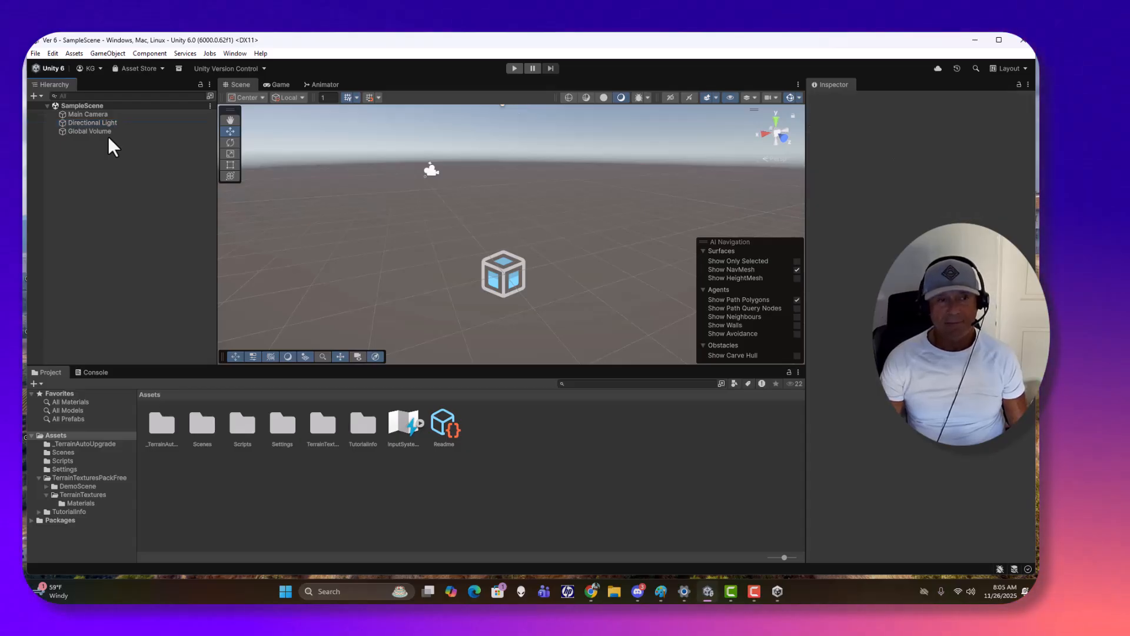
Step: Select the Global Volume object in the scene and collapse the Assets folder tree
{"action": "left_click", "coordinate": [108, 134]}
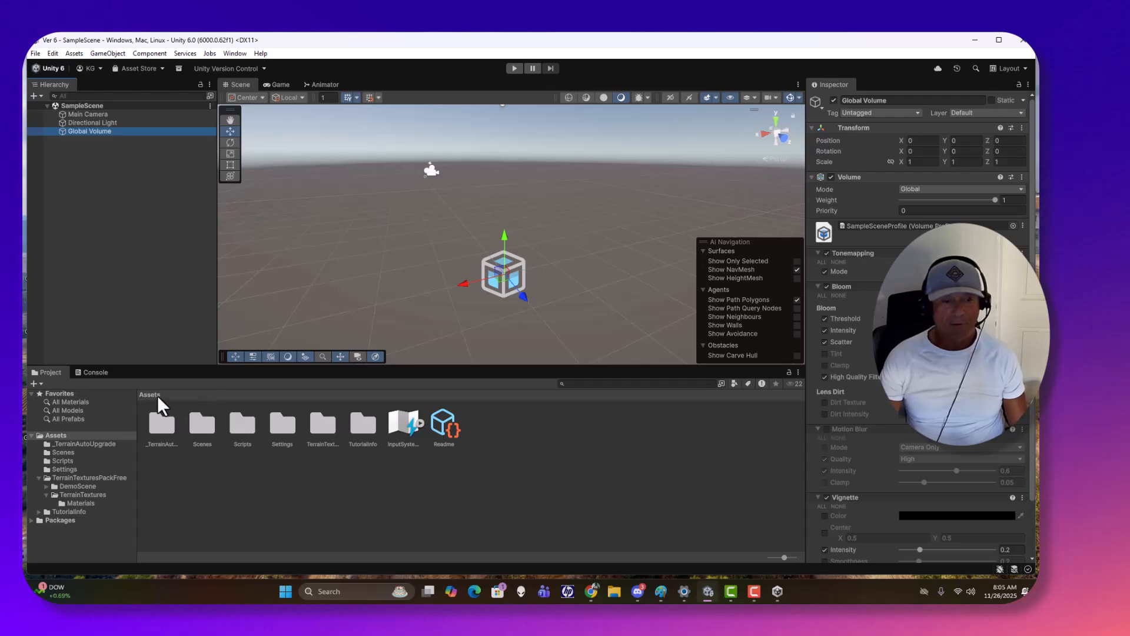
{"action": "left_click", "coordinate": [32, 436]}
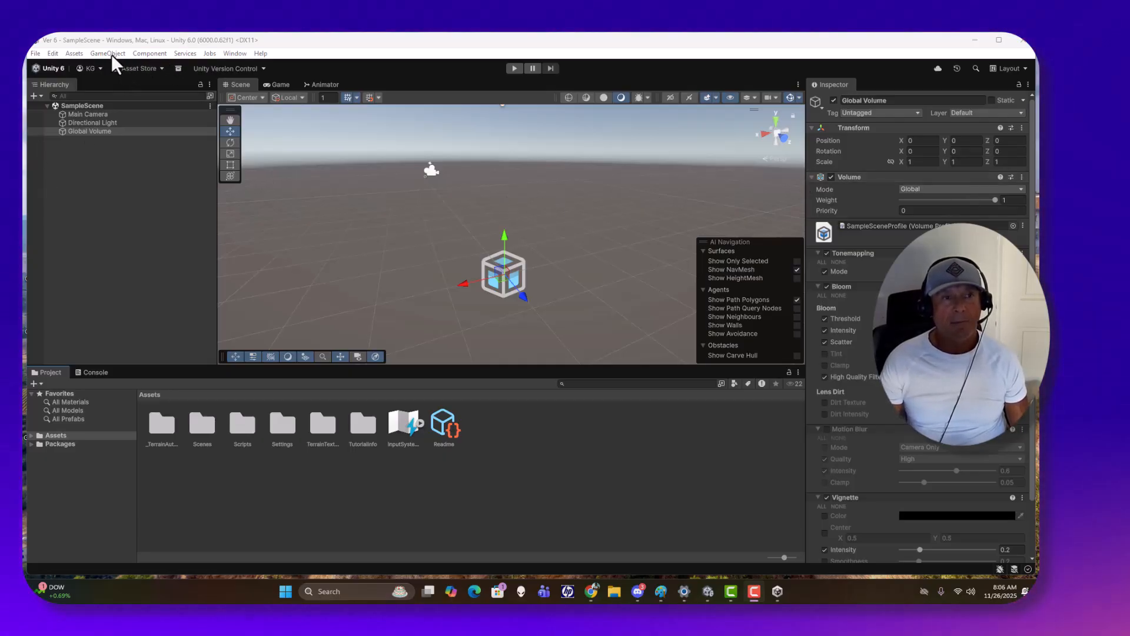
Step: Add a 3D cube to the sample scene
{"action": "left_click", "coordinate": [111, 54]}
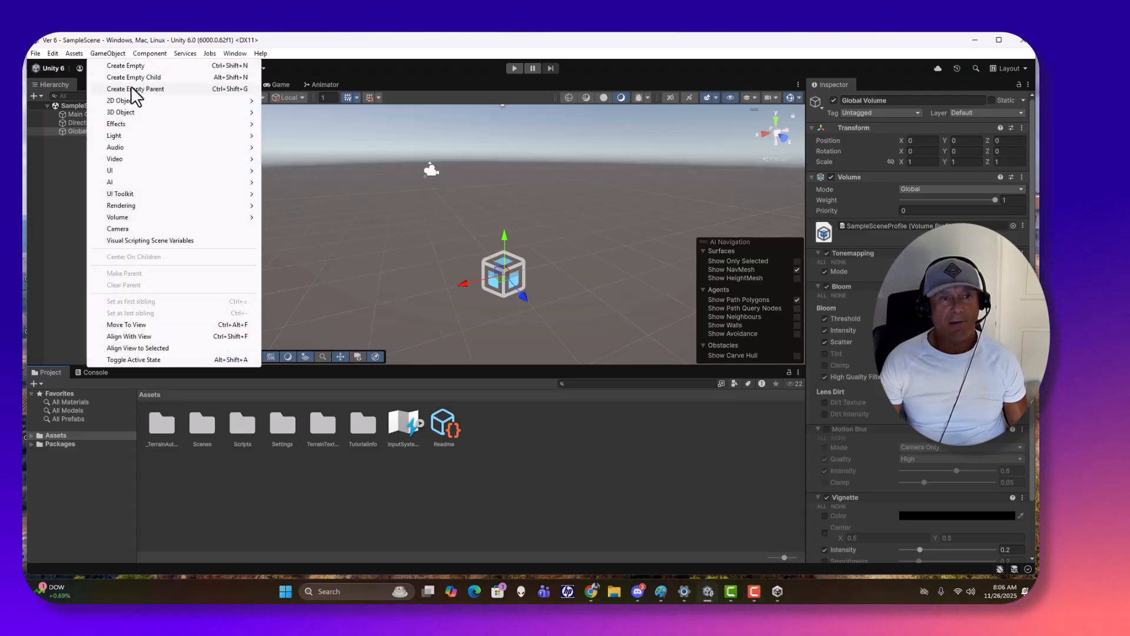
{"action": "mouse_move", "coordinate": [137, 113]}
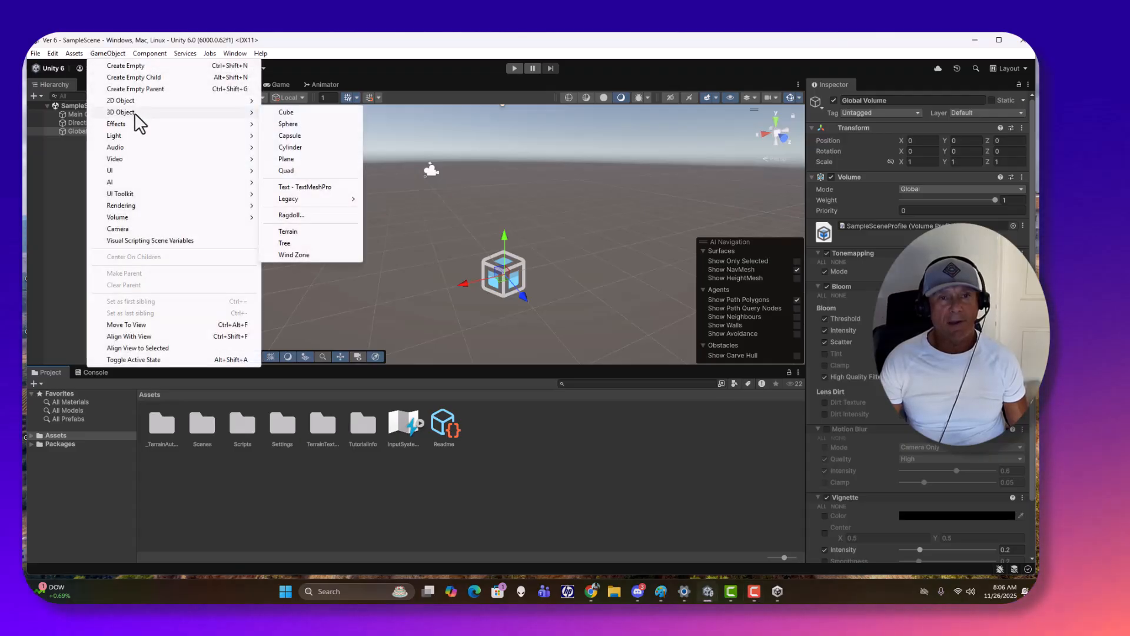
{"action": "left_click", "coordinate": [285, 113]}
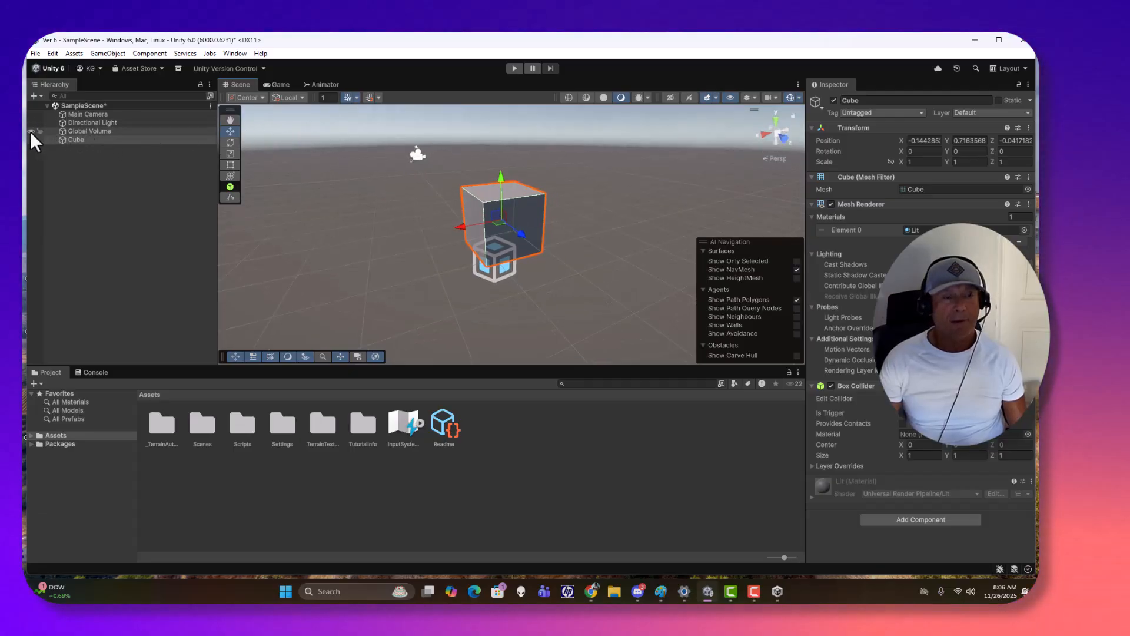
Step: Toggle the Global Volume's scene visibility, leave it hidden, and view the cube from a slightly higher angle
{"action": "left_click", "coordinate": [30, 132]}
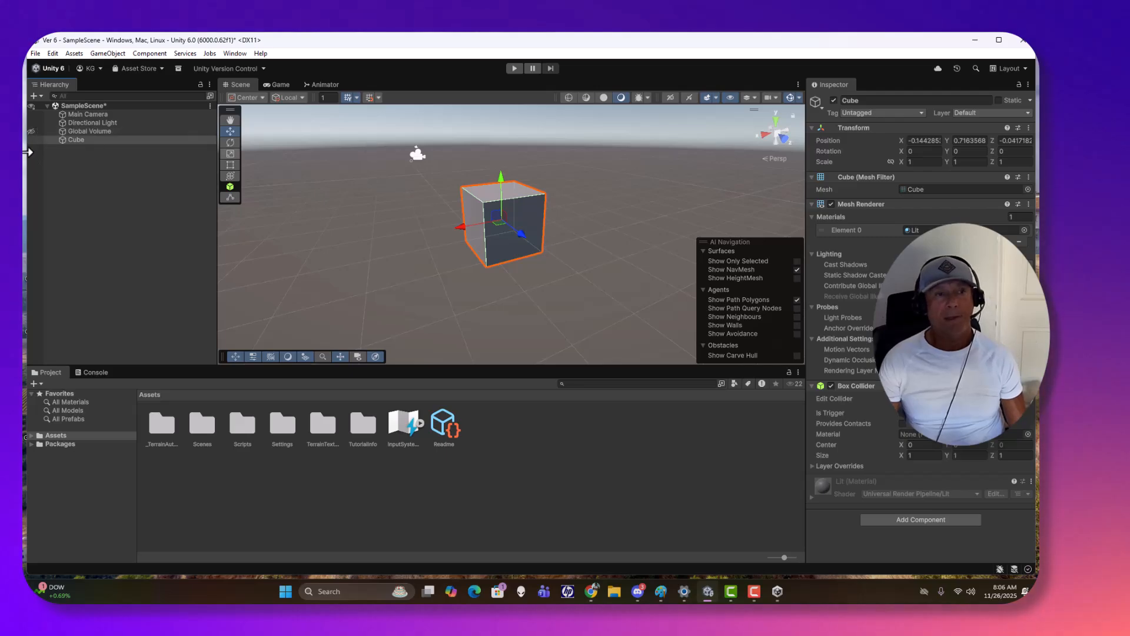
{"action": "left_click", "coordinate": [31, 130]}
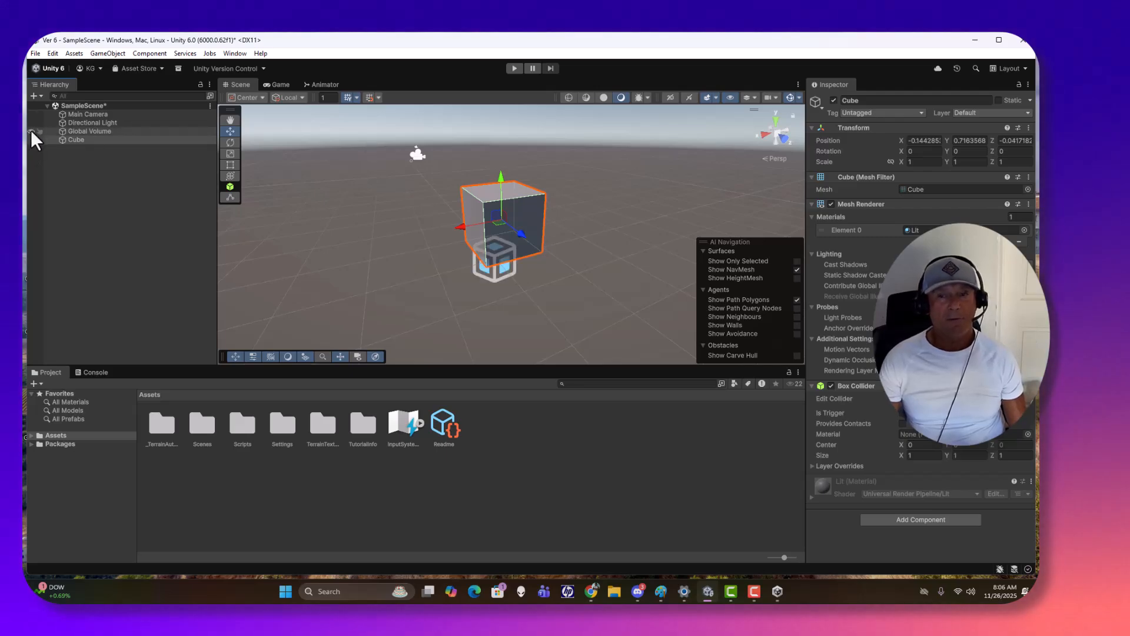
{"action": "left_click", "coordinate": [30, 131]}
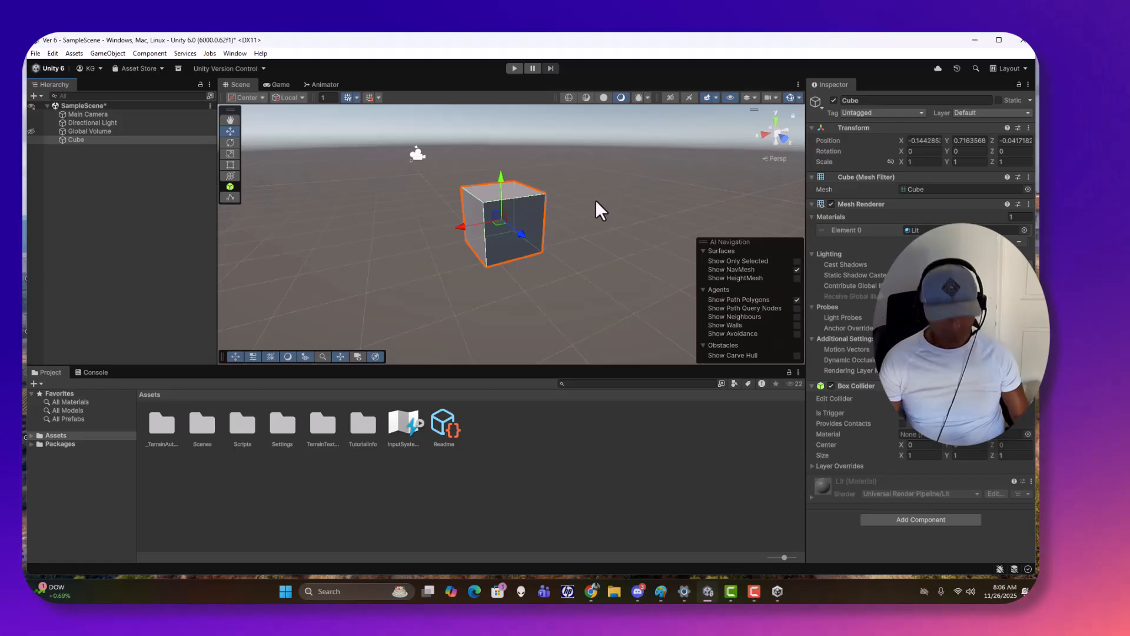
{"action": "left_click_drag", "start_coordinate": [620, 213], "coordinate": [544, 269], "text": "alt"}
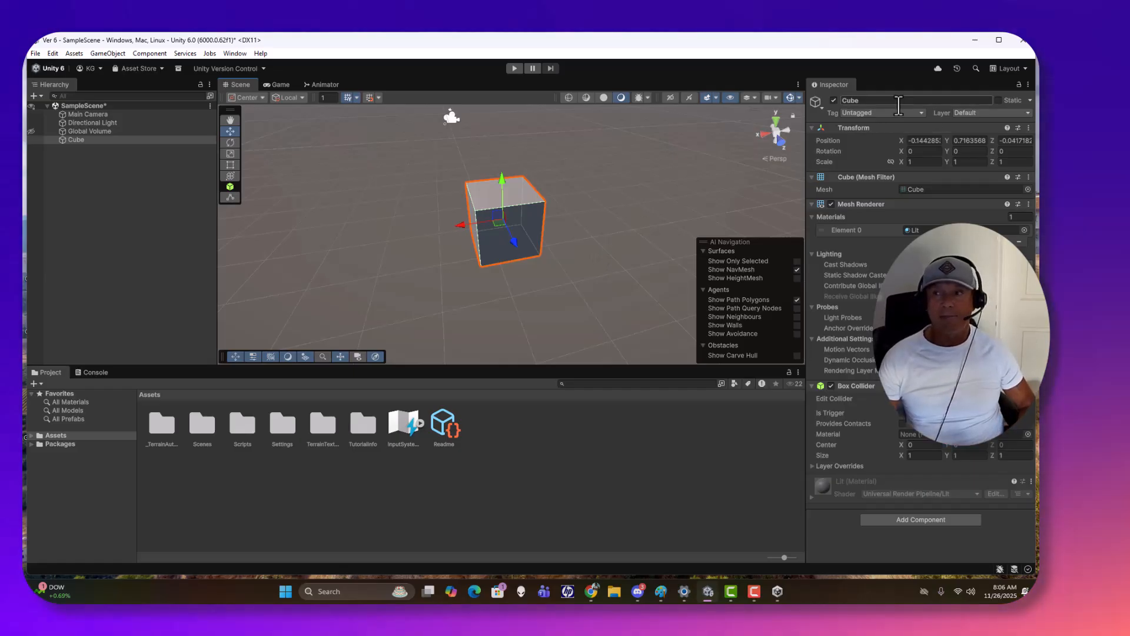
Step: Rename the cube as Player
{"action": "left_click", "coordinate": [889, 102]}
{"action": "type", "text": "PLayer"}
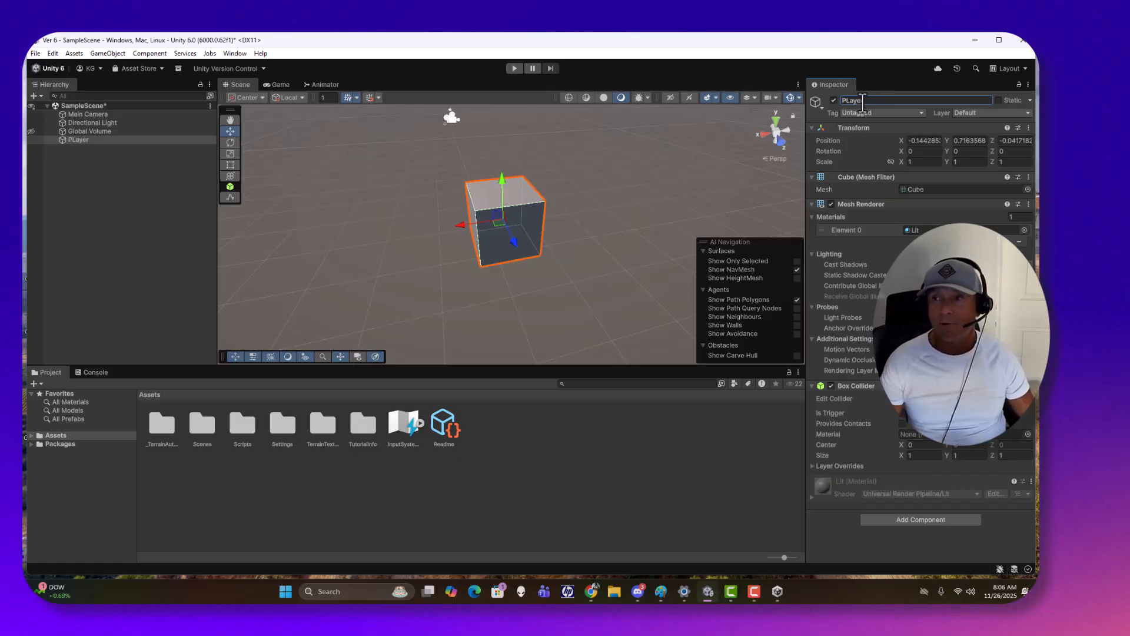
{"action": "left_click_drag", "start_coordinate": [849, 101], "coordinate": [853, 102]}
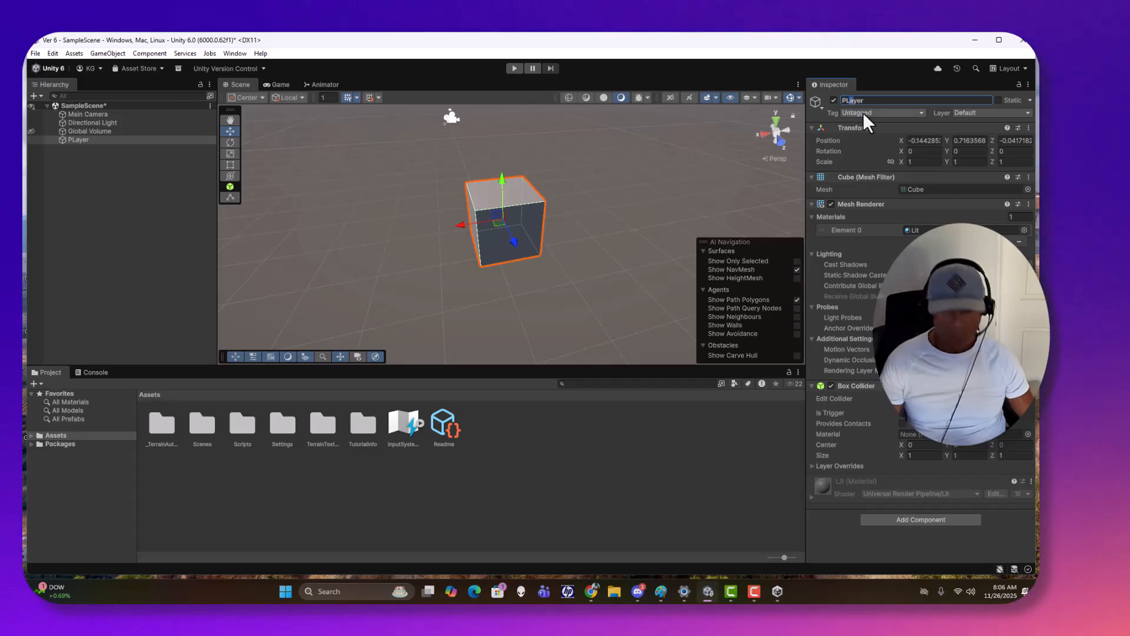
{"action": "key", "text": "Left"}
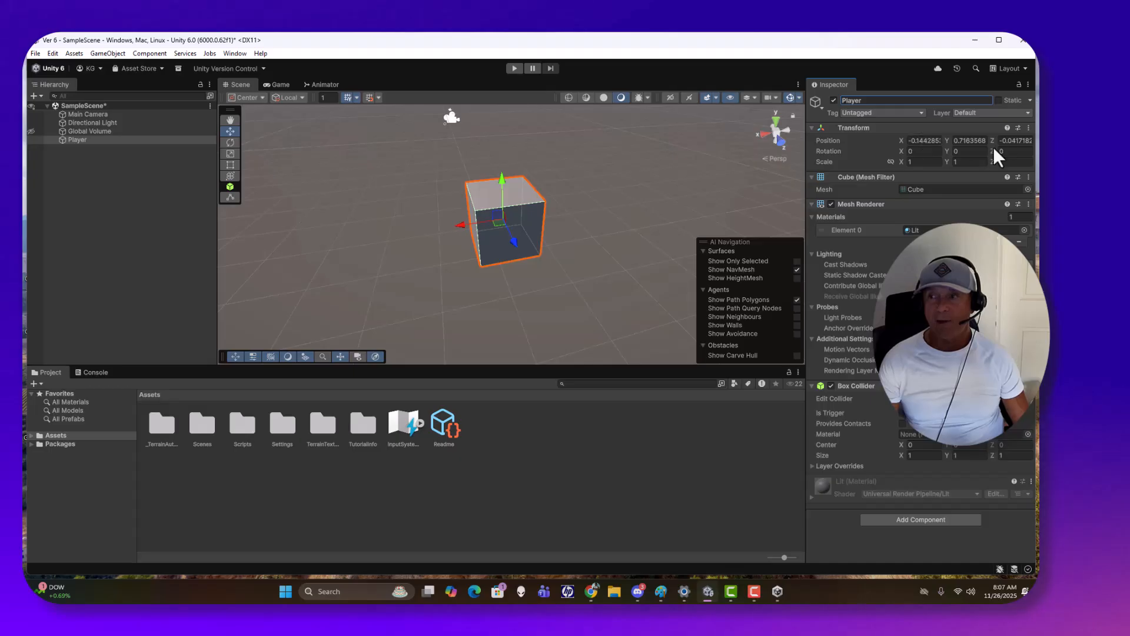
Step: Reset the Player's transform and set its scale to 2 on X, Y and Z
{"action": "left_click", "coordinate": [1028, 128]}
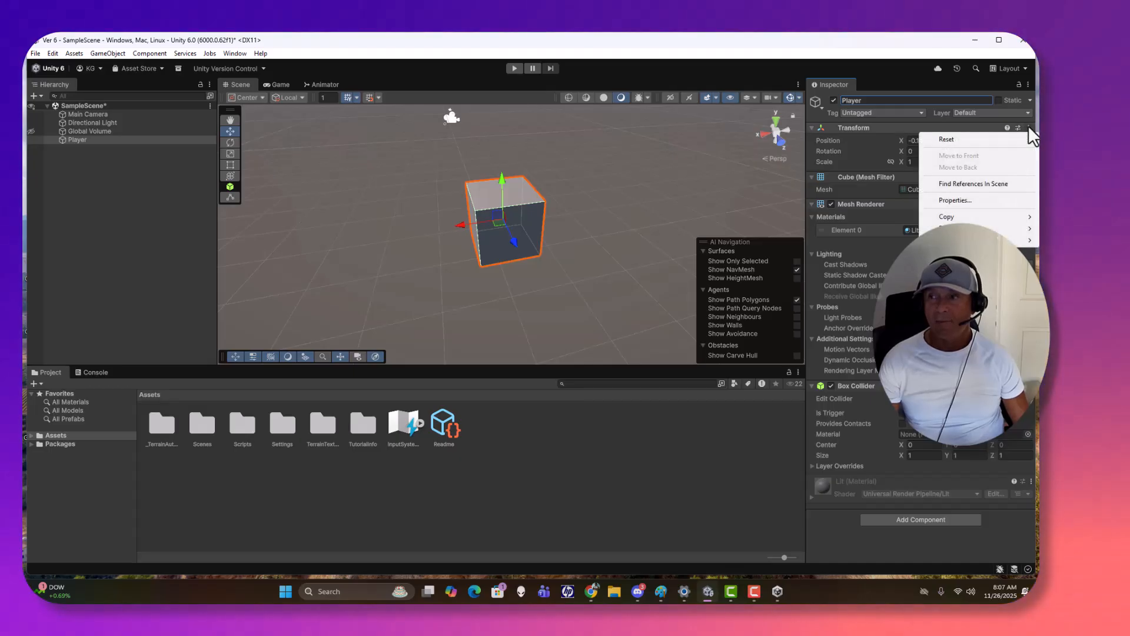
{"action": "left_click", "coordinate": [991, 137]}
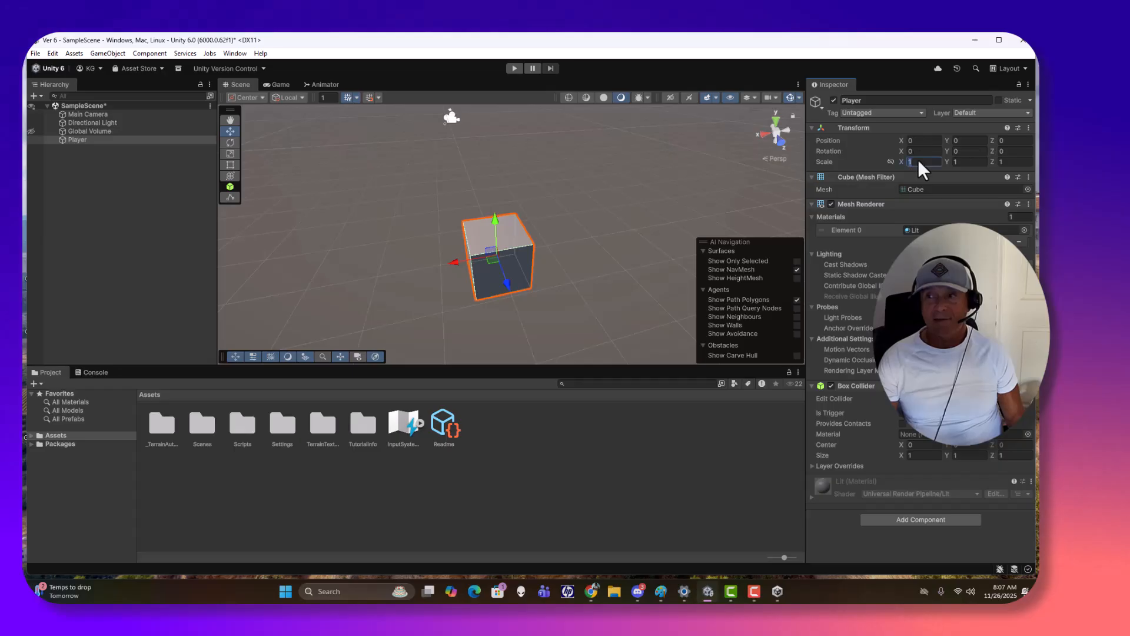
{"action": "type", "text": "2"}
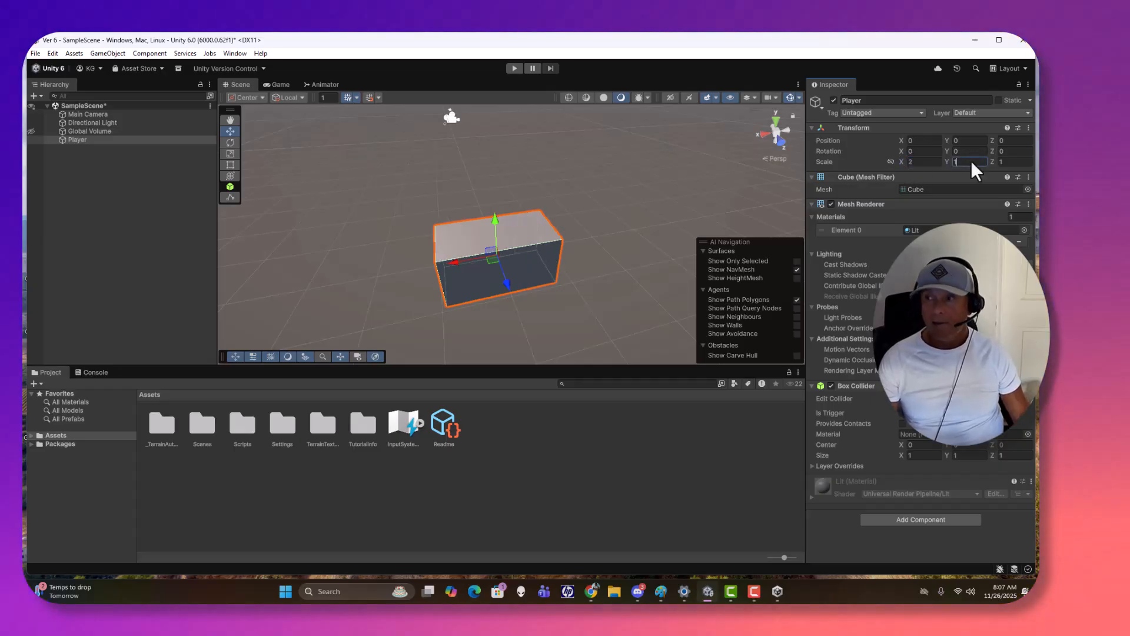
{"action": "left_click", "coordinate": [962, 162]}
{"action": "type", "text": "2"}
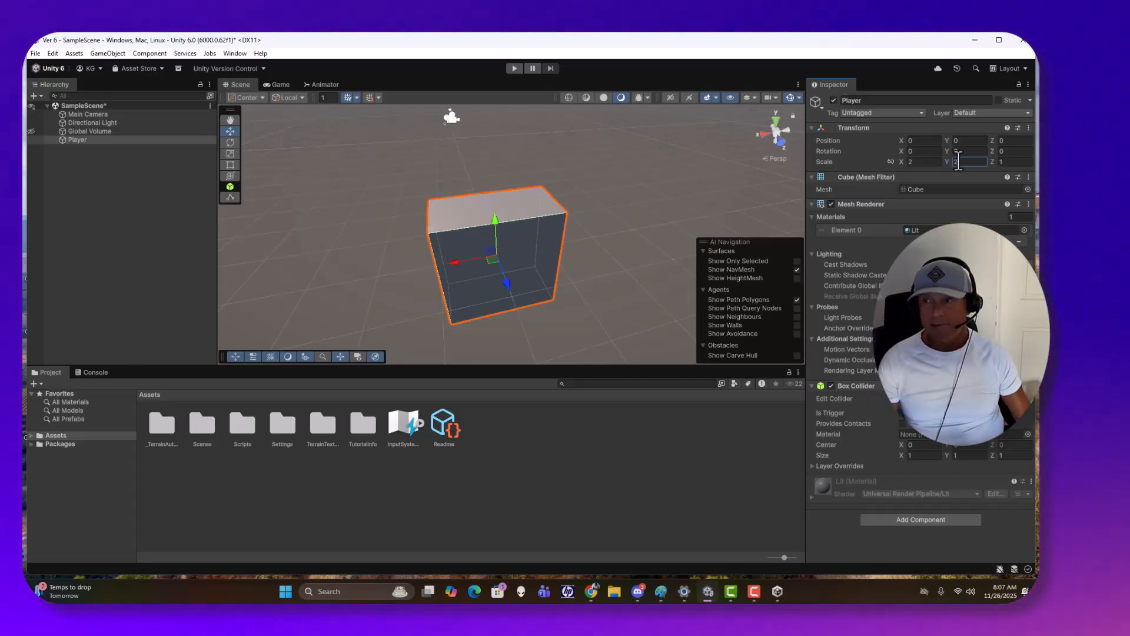
{"action": "left_click", "coordinate": [1006, 161]}
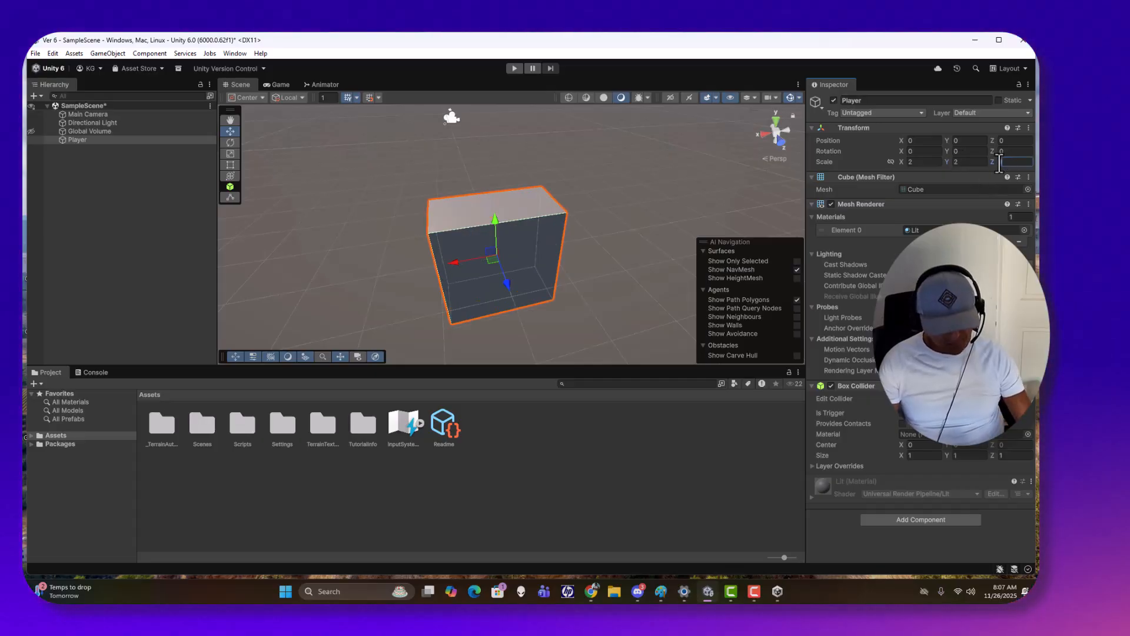
{"action": "type", "text": "2"}
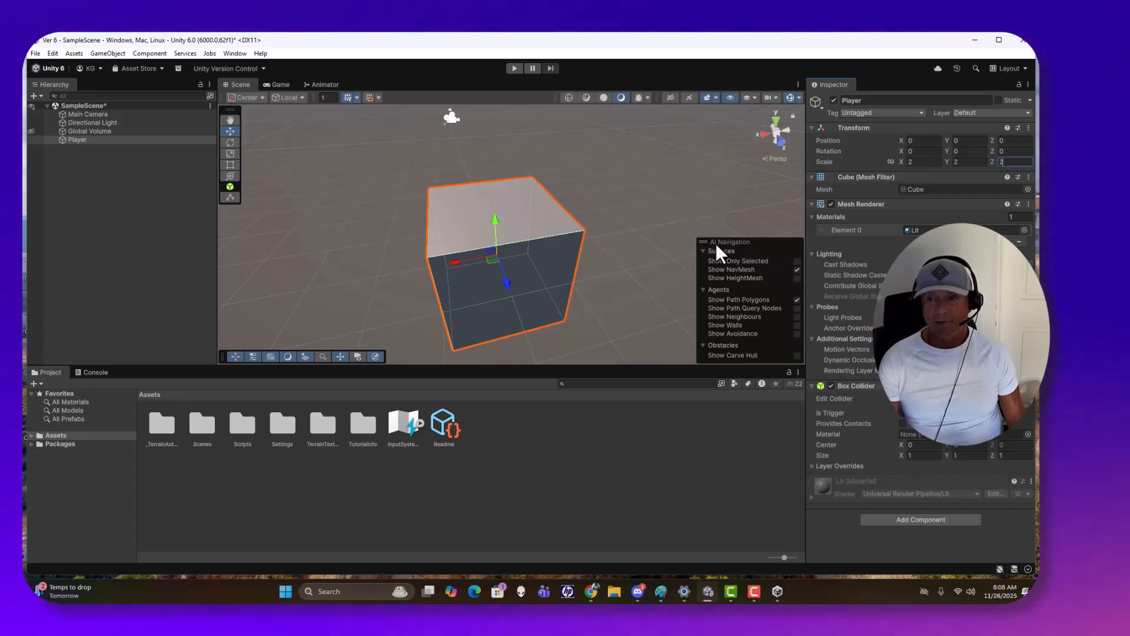
Step: Look at the Project window's layout options without changing them, and reselect the Player object
{"action": "left_click", "coordinate": [703, 241]}
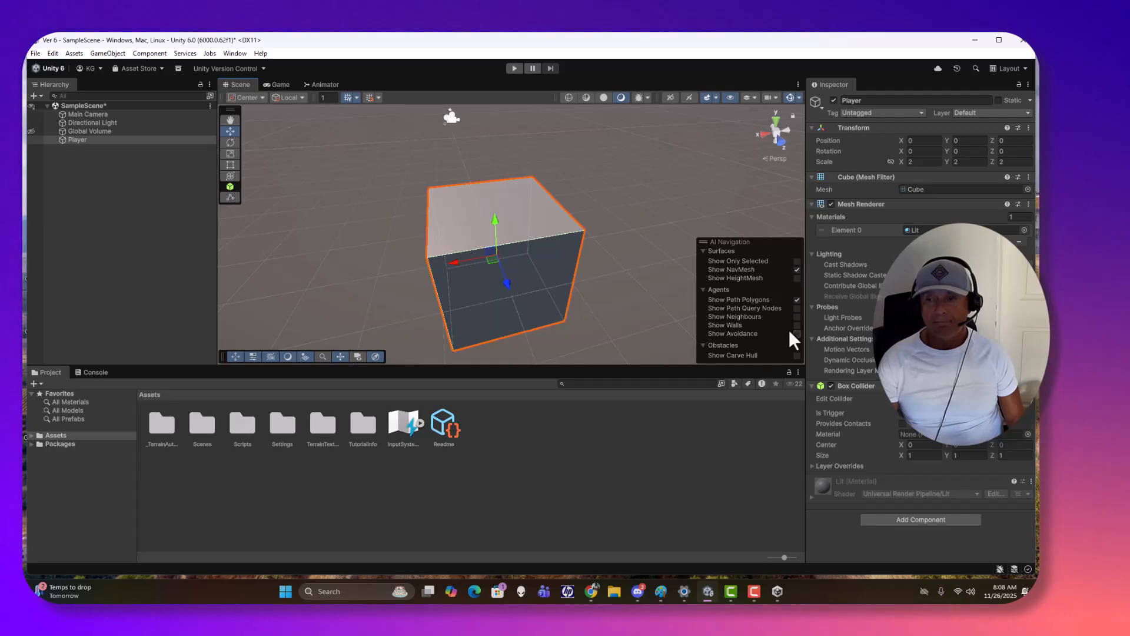
{"action": "left_click", "coordinate": [798, 373]}
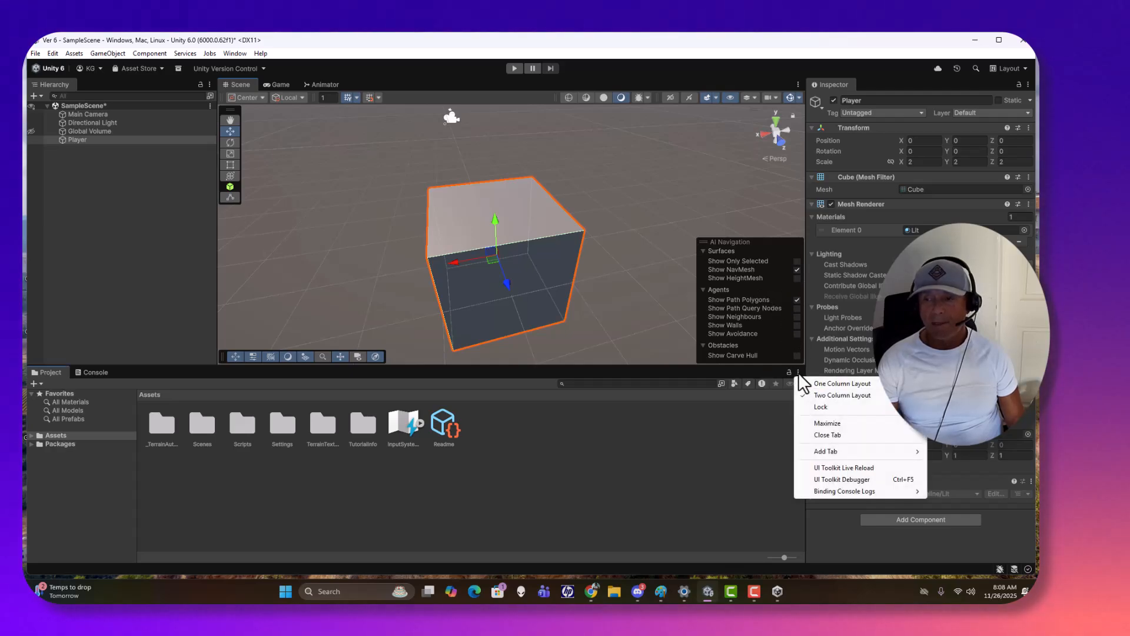
{"action": "left_click", "coordinate": [668, 303]}
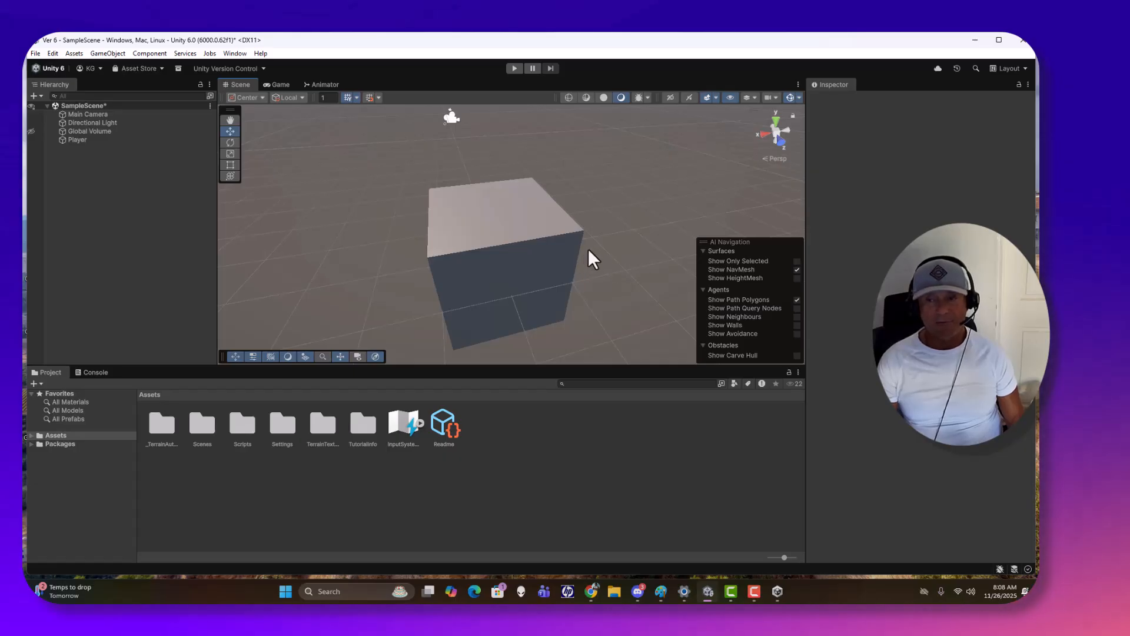
{"action": "left_click", "coordinate": [89, 139]}
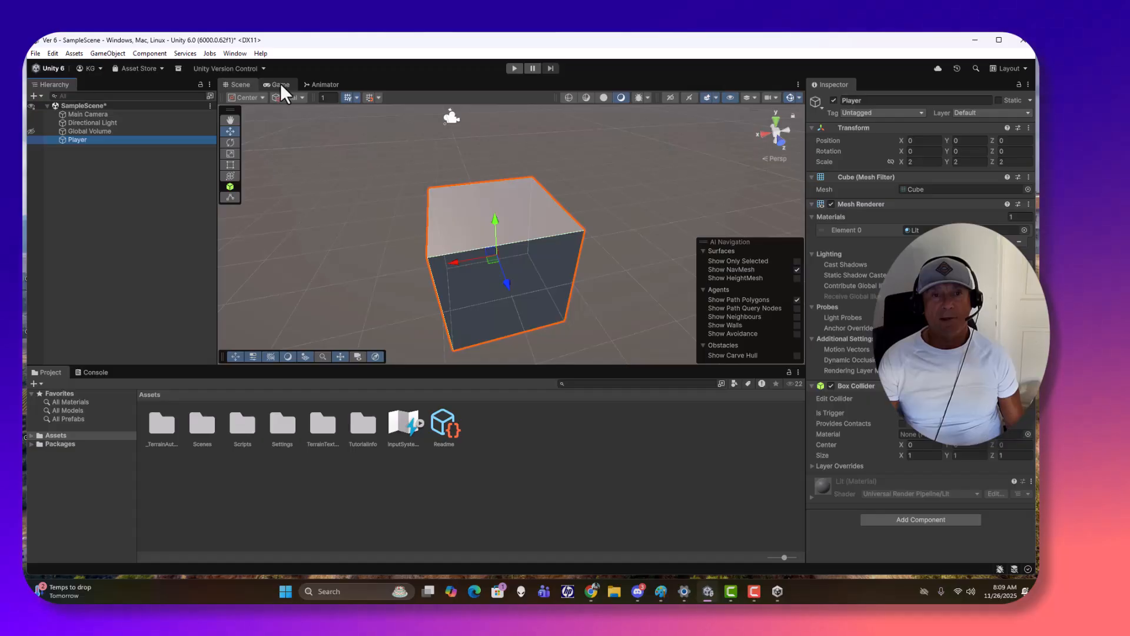
Step: View the Player cube through the Game window and return to the Scene view
{"action": "left_click", "coordinate": [240, 85]}
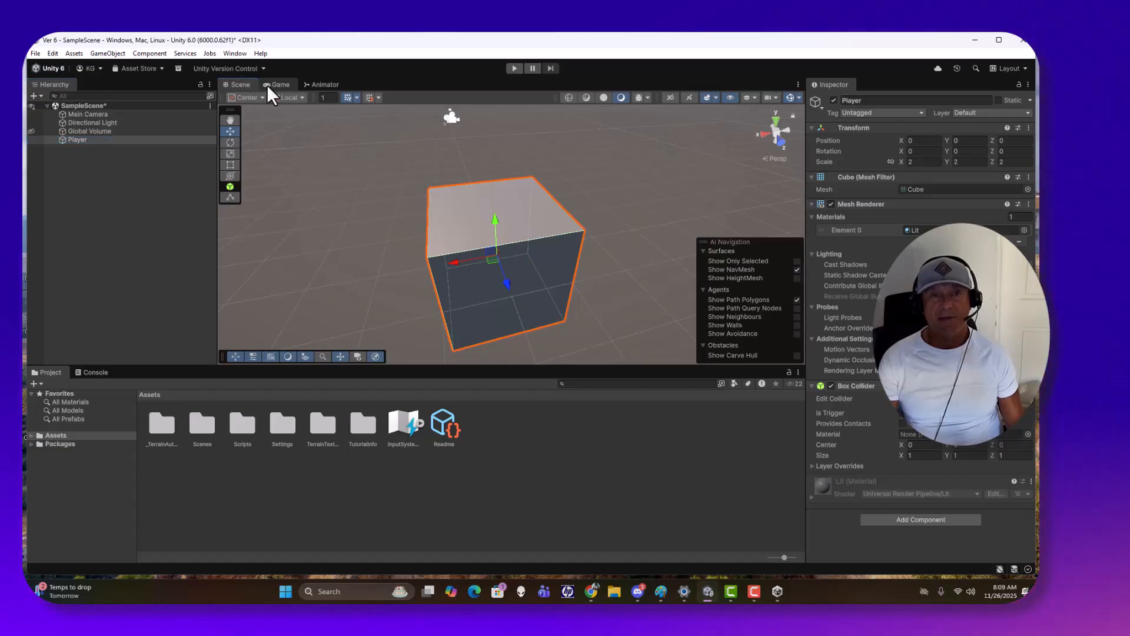
{"action": "left_click", "coordinate": [269, 85]}
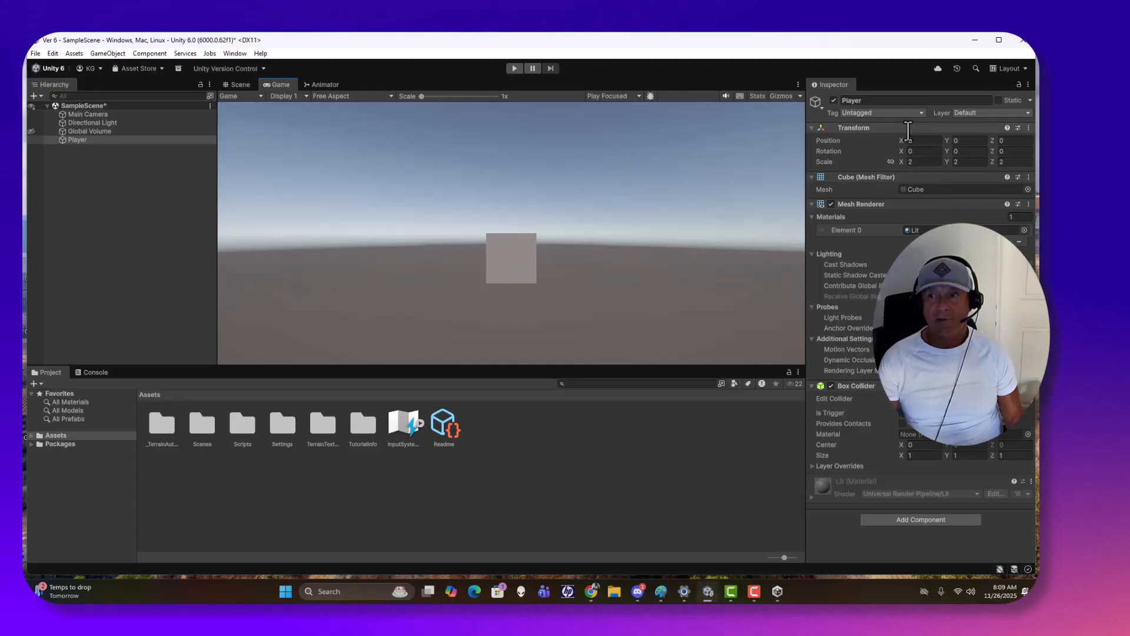
{"action": "left_click", "coordinate": [935, 158]}
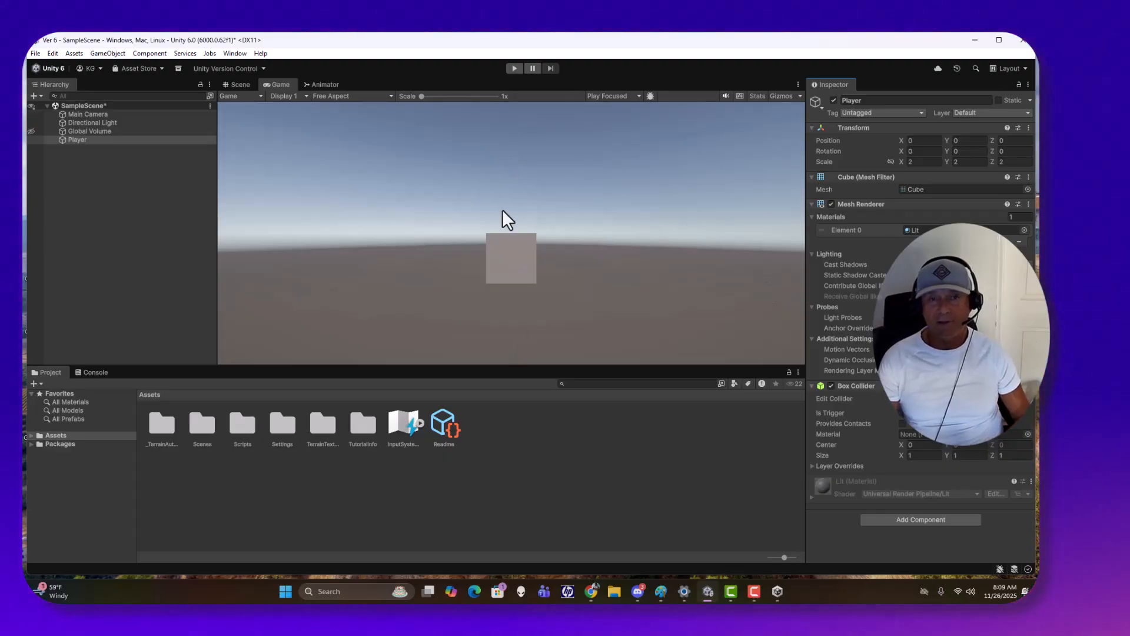
{"action": "left_click", "coordinate": [244, 84]}
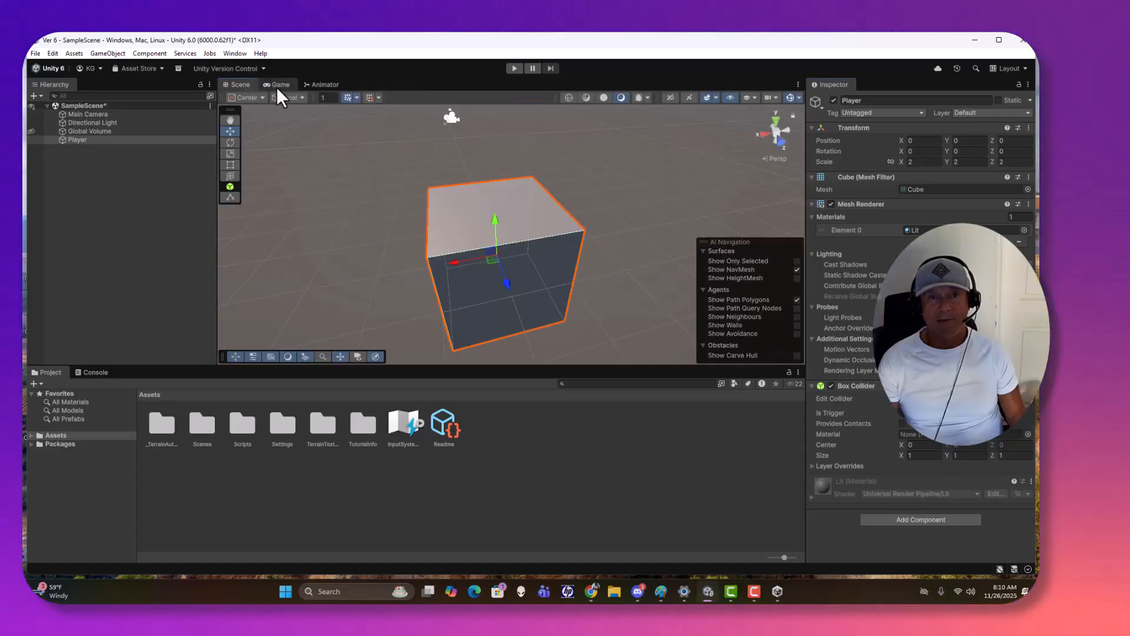
Step: Run the scene in the Game window, stop playback, and return to the Scene view
{"action": "left_click", "coordinate": [277, 86]}
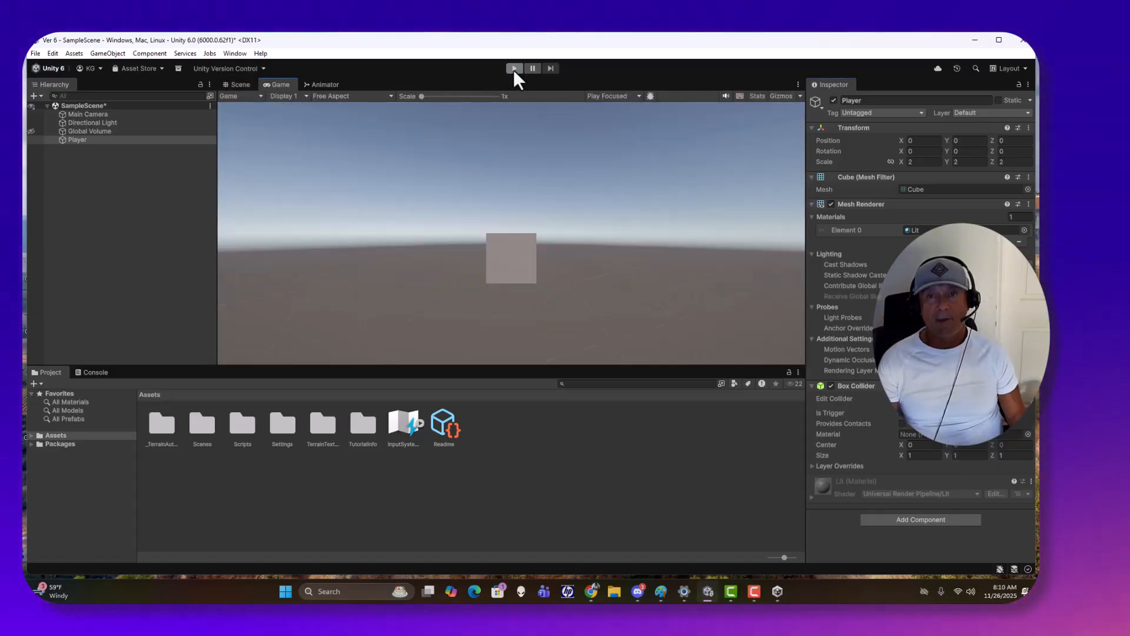
{"action": "left_click", "coordinate": [514, 68]}
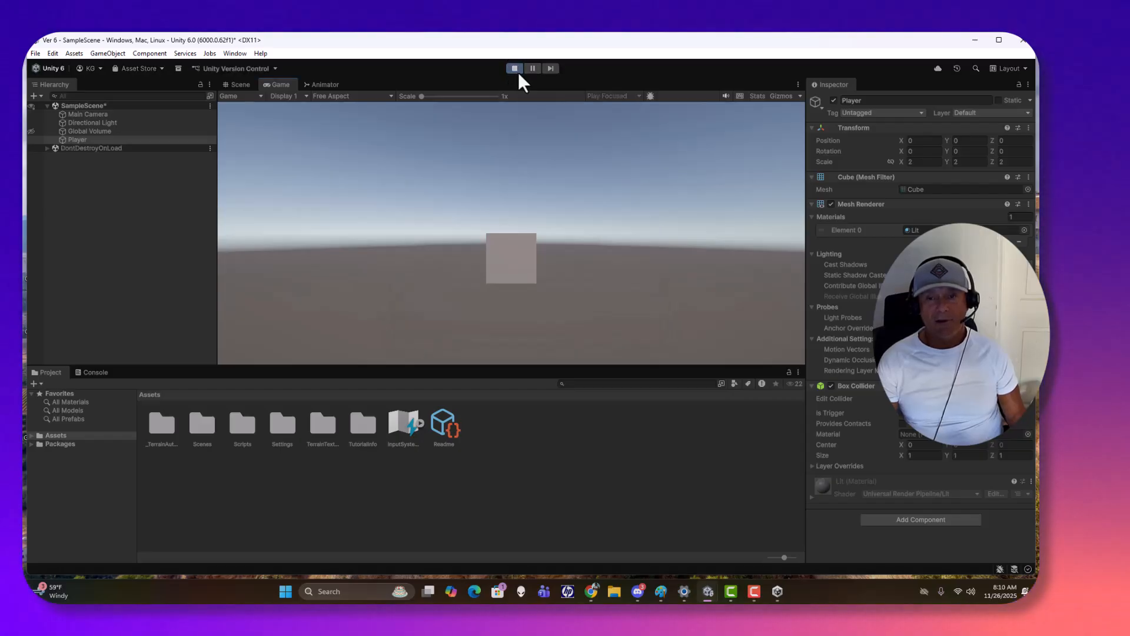
{"action": "left_click", "coordinate": [515, 69]}
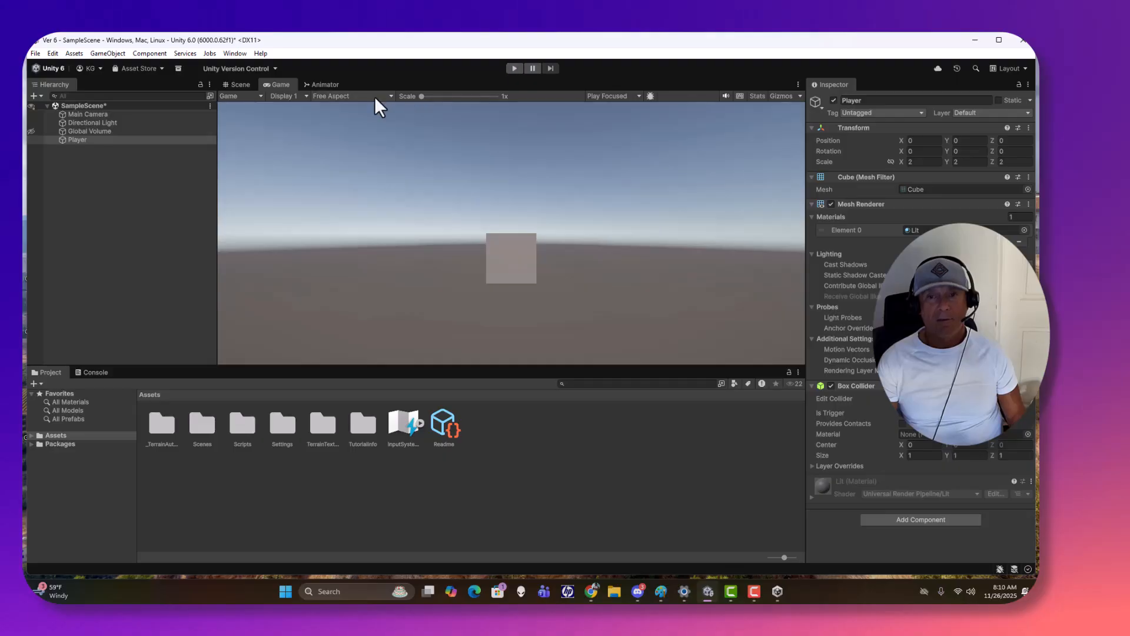
{"action": "left_click", "coordinate": [241, 85]}
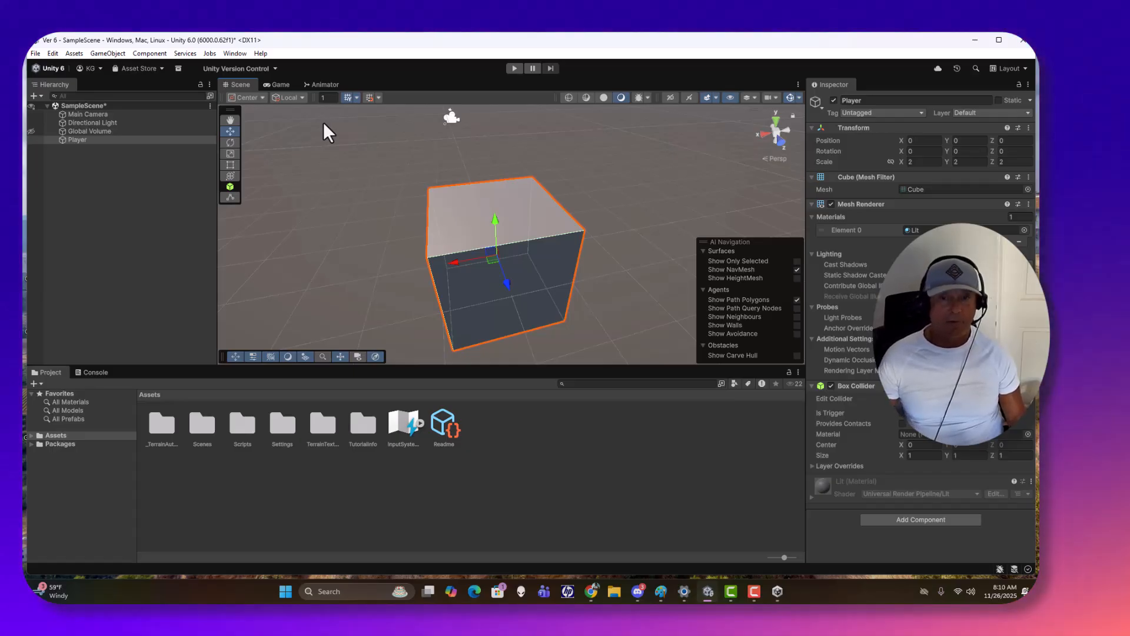
Step: Save the current scene under the name example in the project's Scenes folder
{"action": "left_click", "coordinate": [36, 54]}
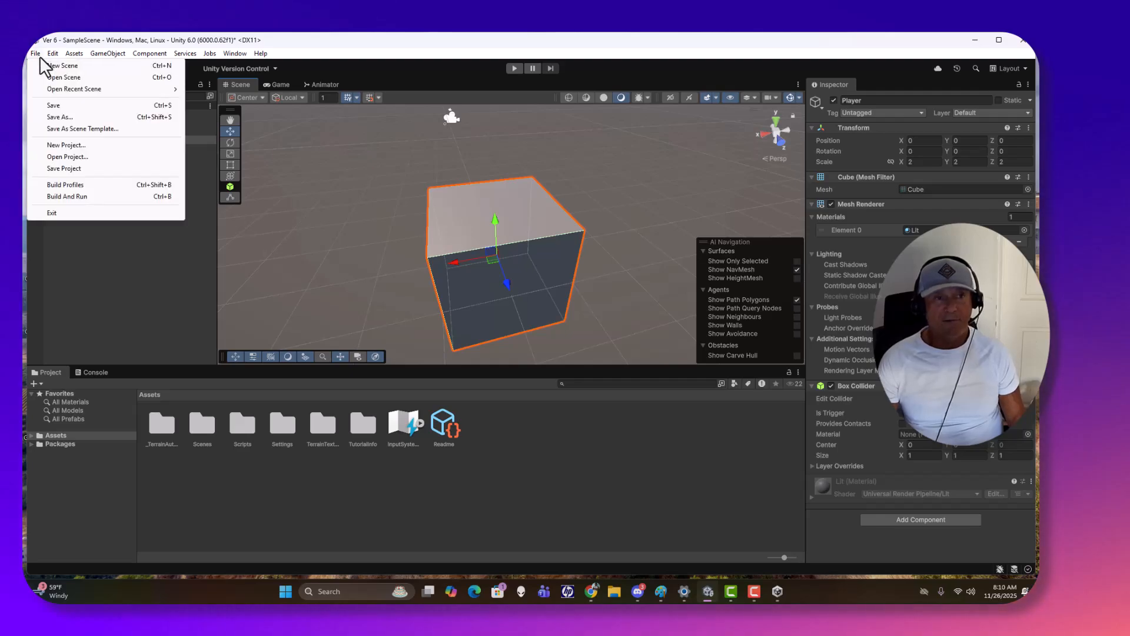
{"action": "left_click", "coordinate": [69, 116]}
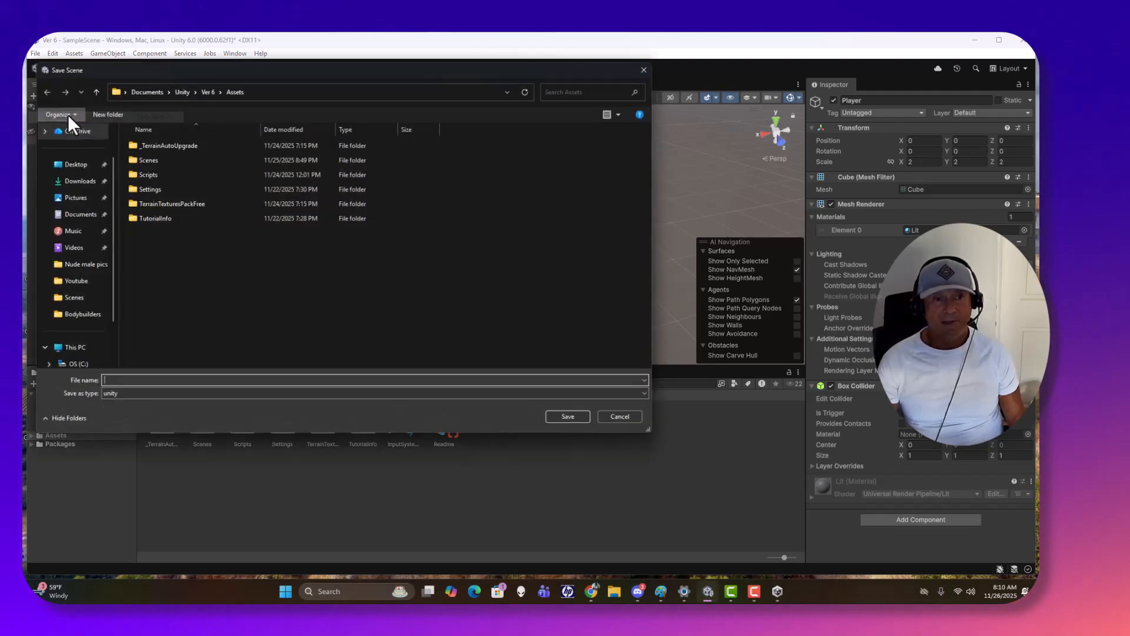
{"action": "double_click", "coordinate": [162, 159]}
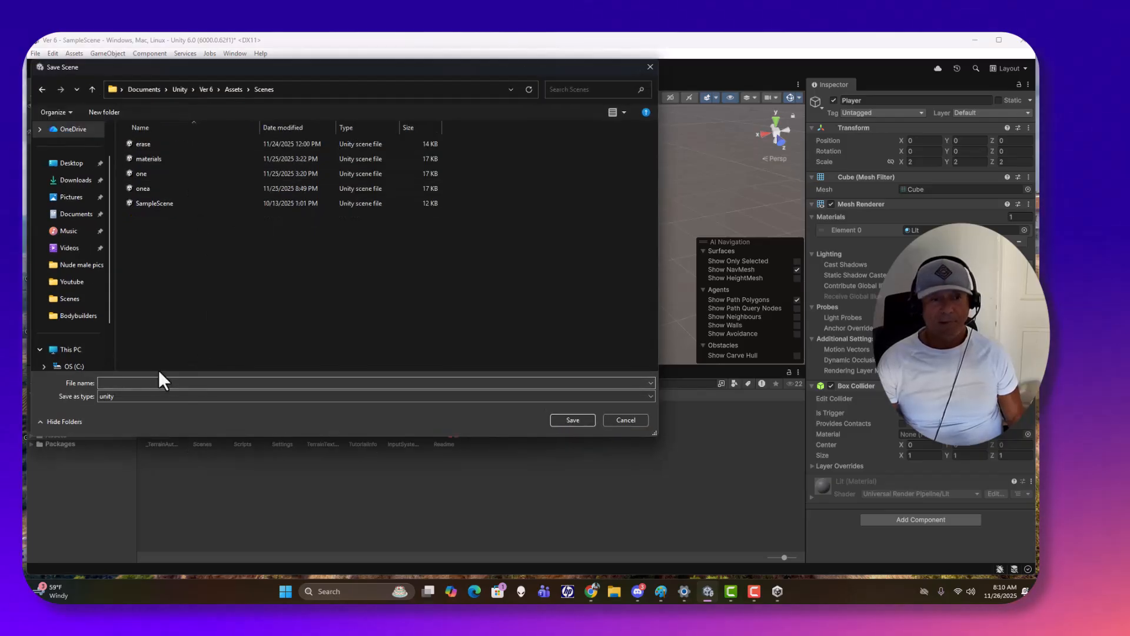
{"action": "type", "text": "e"}
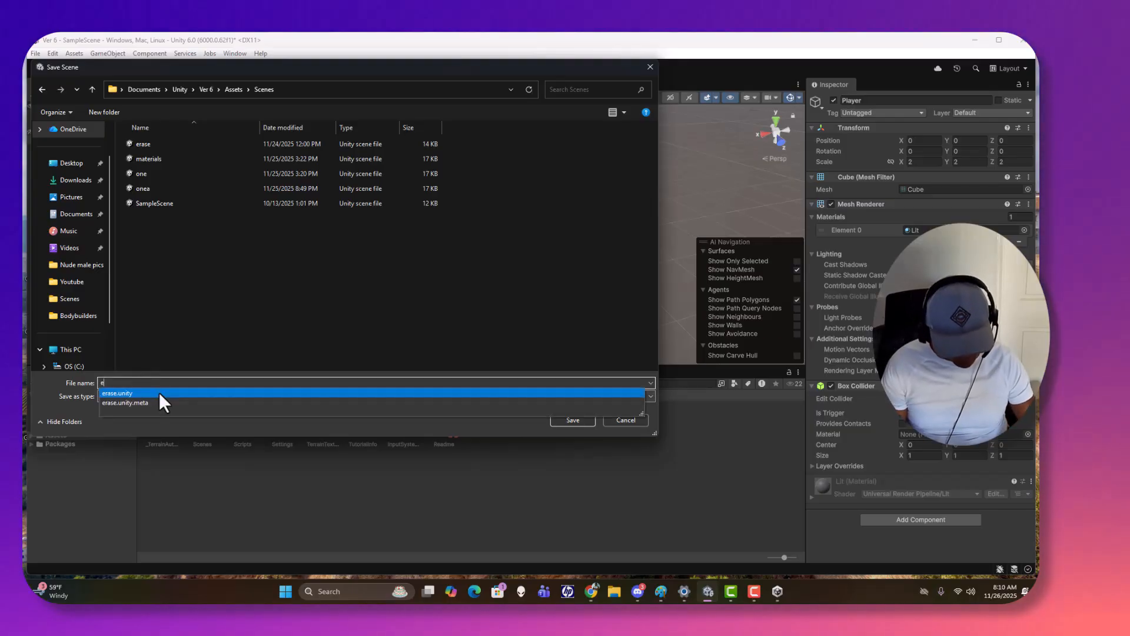
{"action": "type", "text": "xample"}
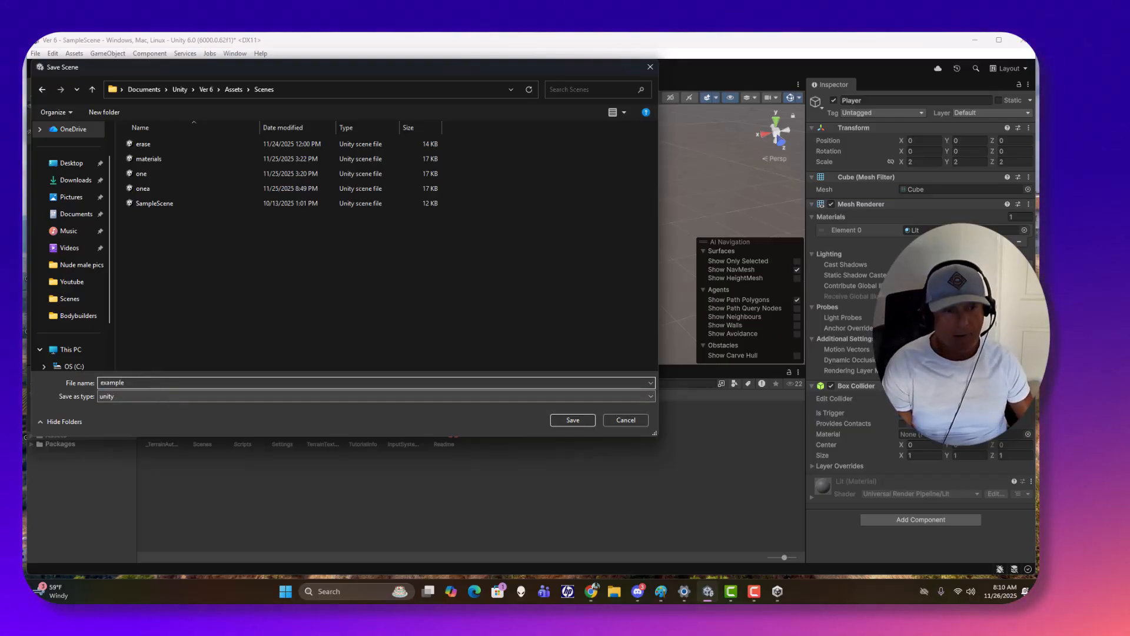
{"action": "key", "text": "Return"}
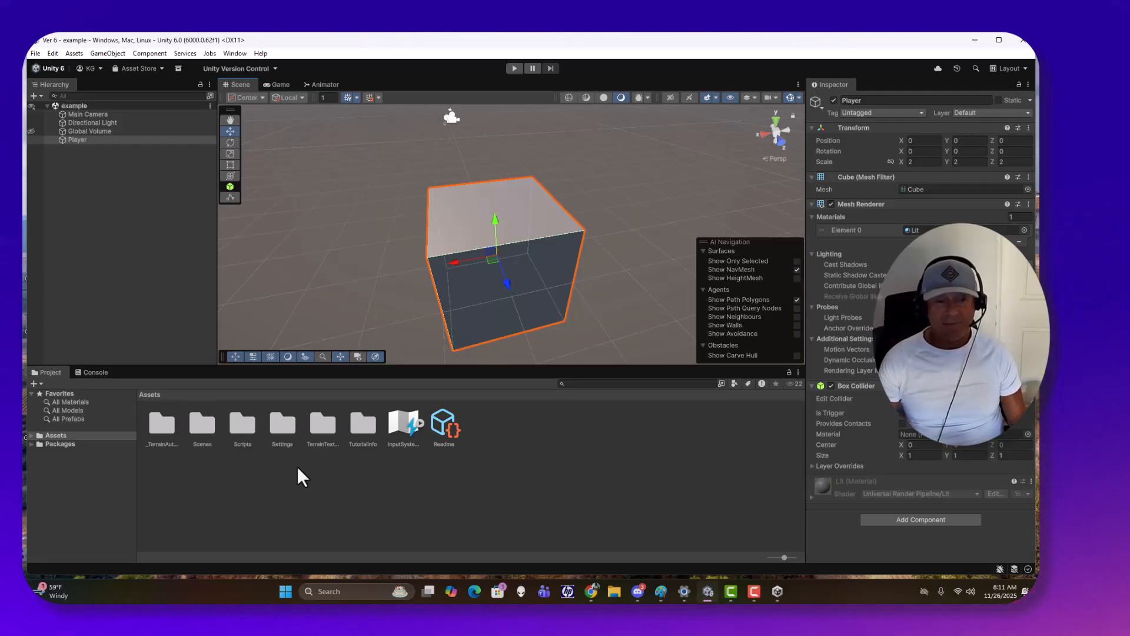
Step: View SampleScene from the Scenes folder for comparison, reopen the example scene, and return to the Assets folder
{"action": "double_click", "coordinate": [204, 426]}
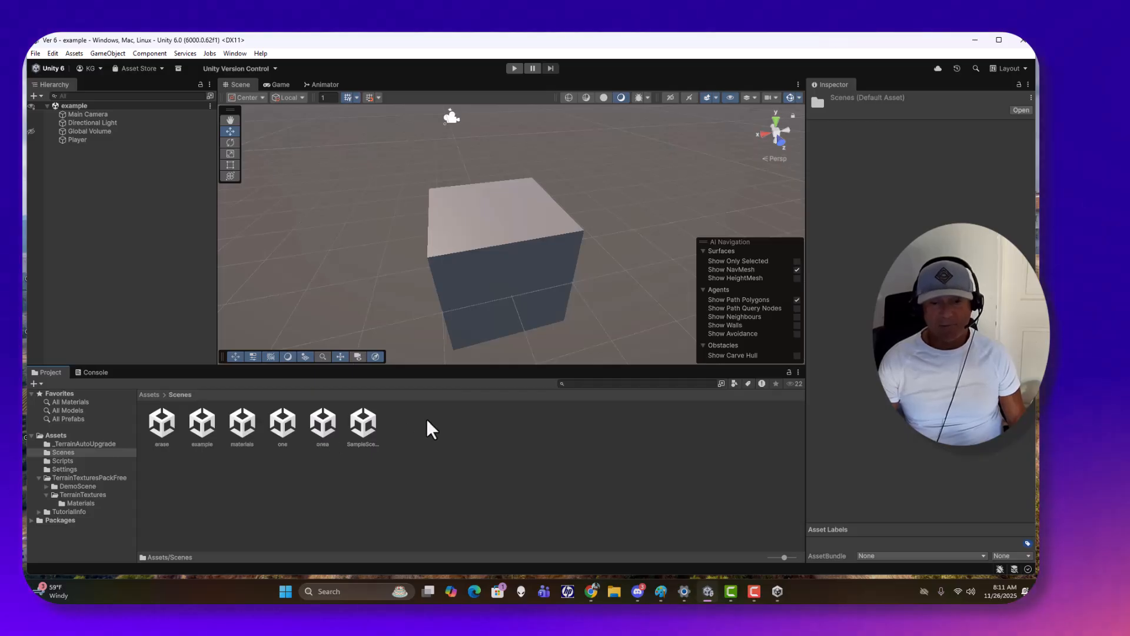
{"action": "left_click", "coordinate": [366, 429]}
{"action": "double_click", "coordinate": [366, 425]}
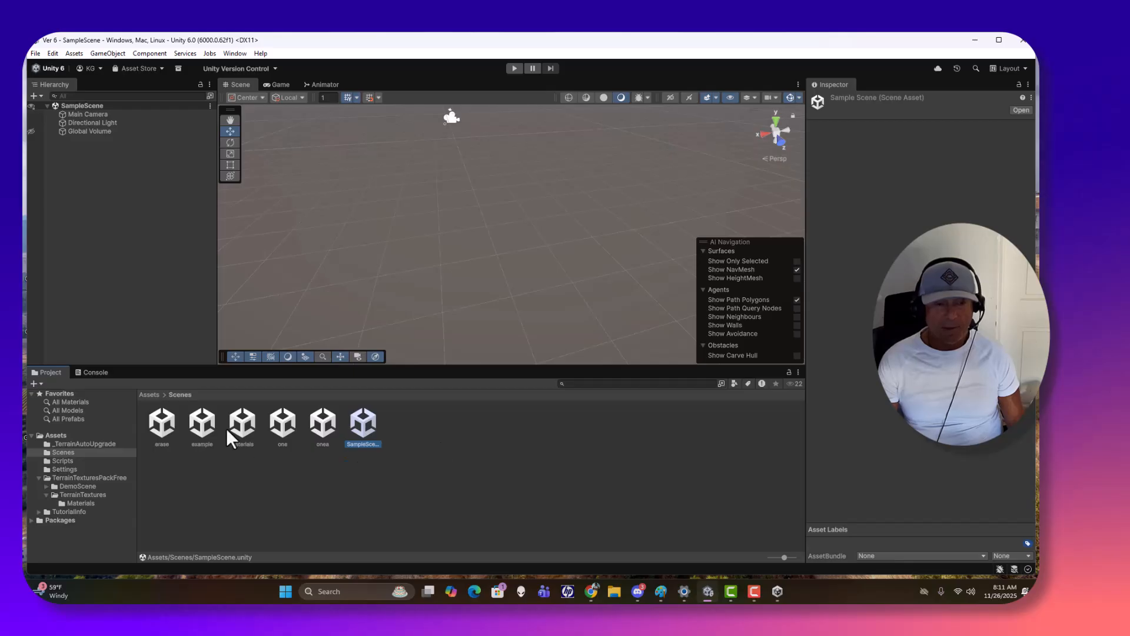
{"action": "double_click", "coordinate": [202, 423]}
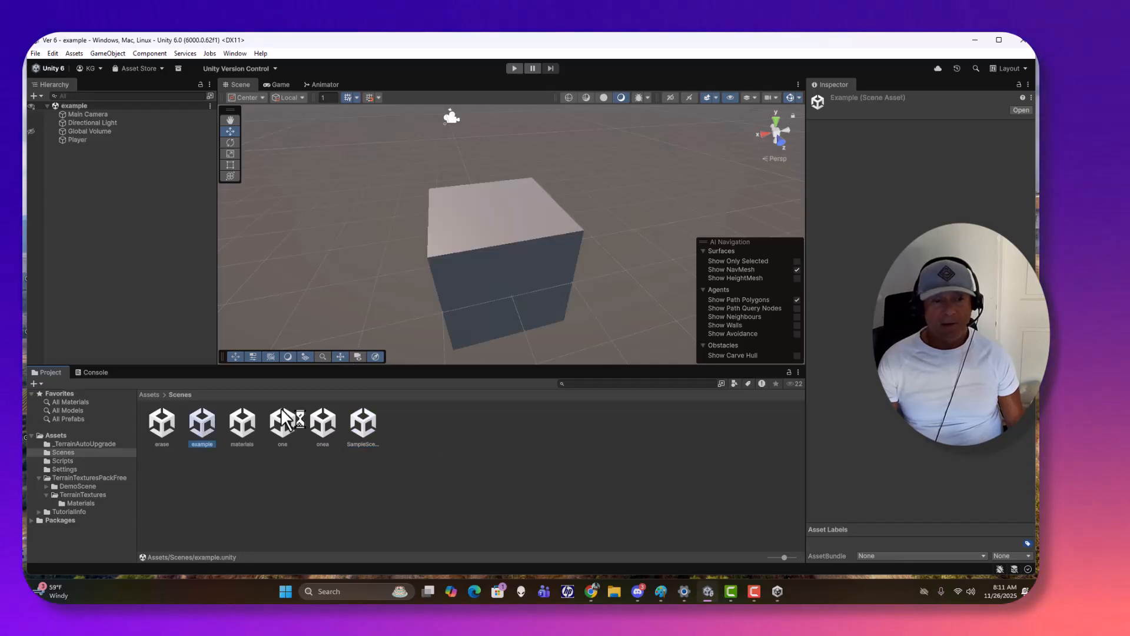
{"action": "left_click", "coordinate": [151, 394]}
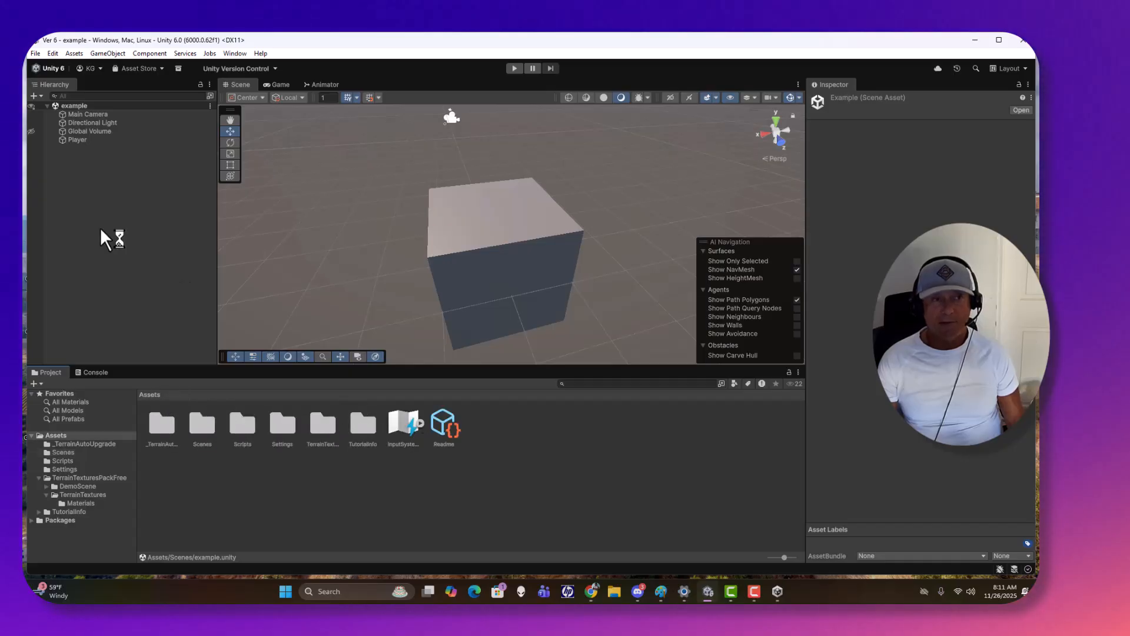
Step: Save another copy of the scene as ex in the Assets folder and move it into the Scenes folder
{"action": "left_click", "coordinate": [36, 53]}
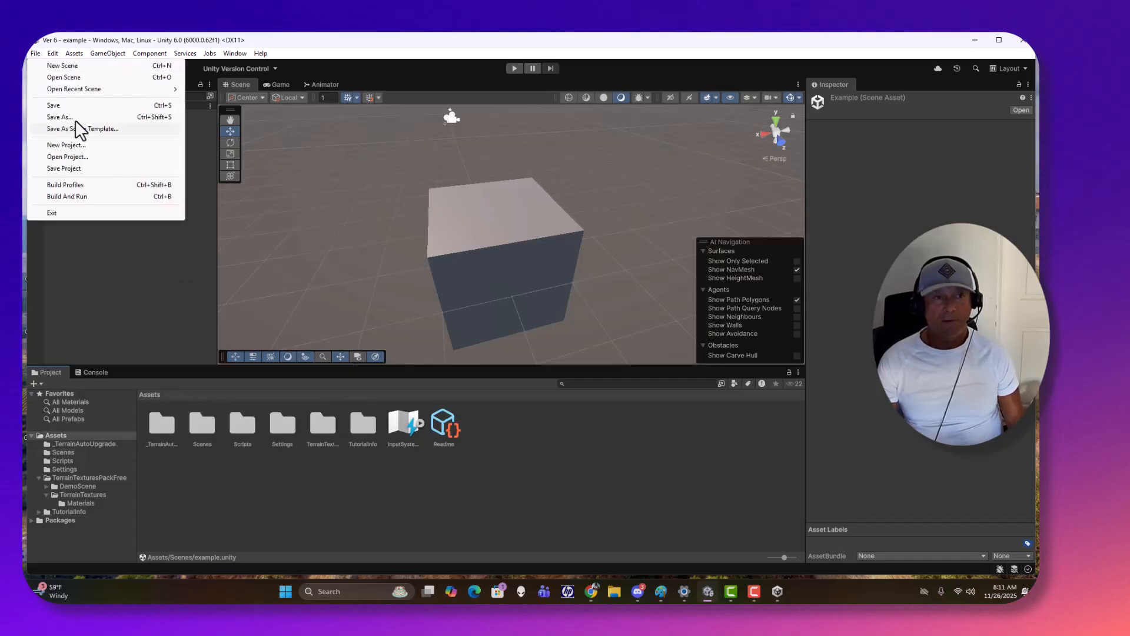
{"action": "left_click", "coordinate": [97, 117]}
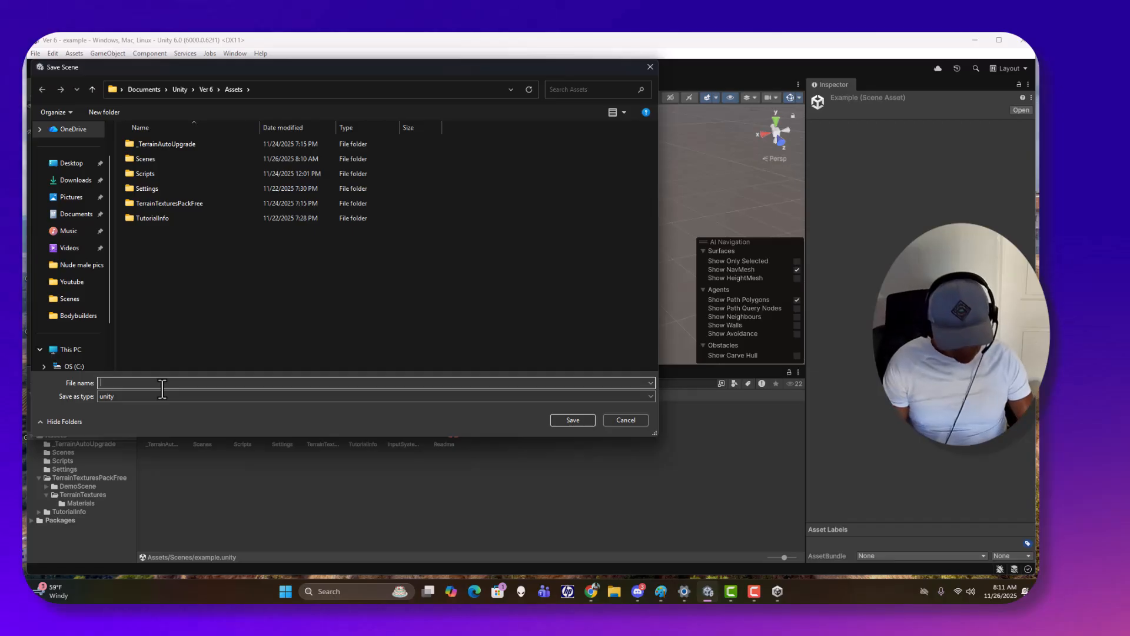
{"action": "type", "text": "x"}
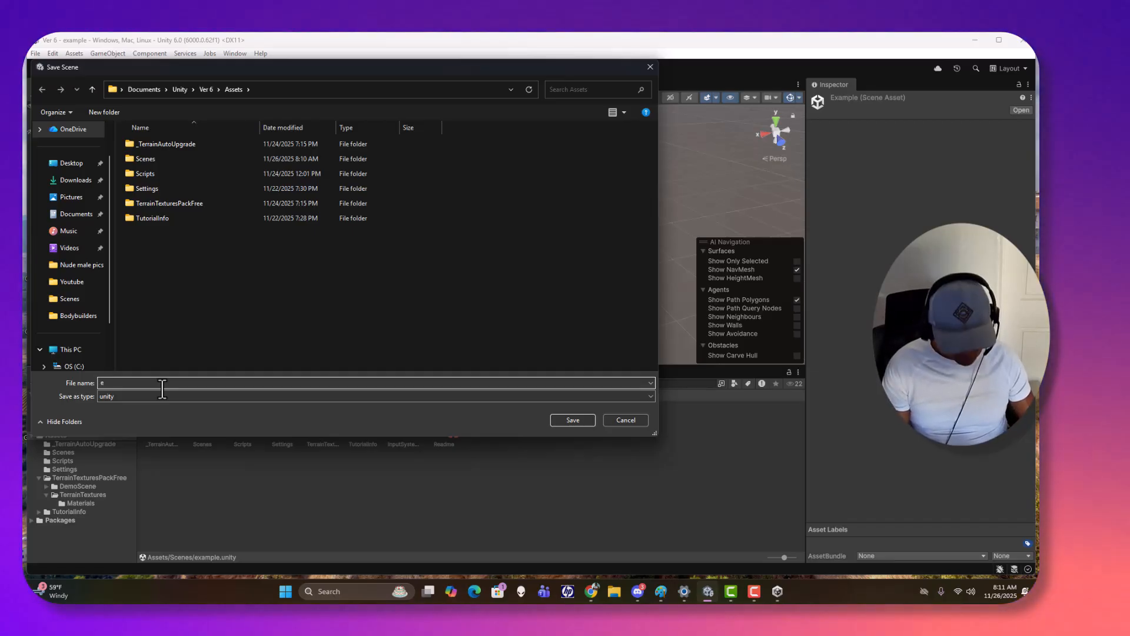
{"action": "key", "text": "Return"}
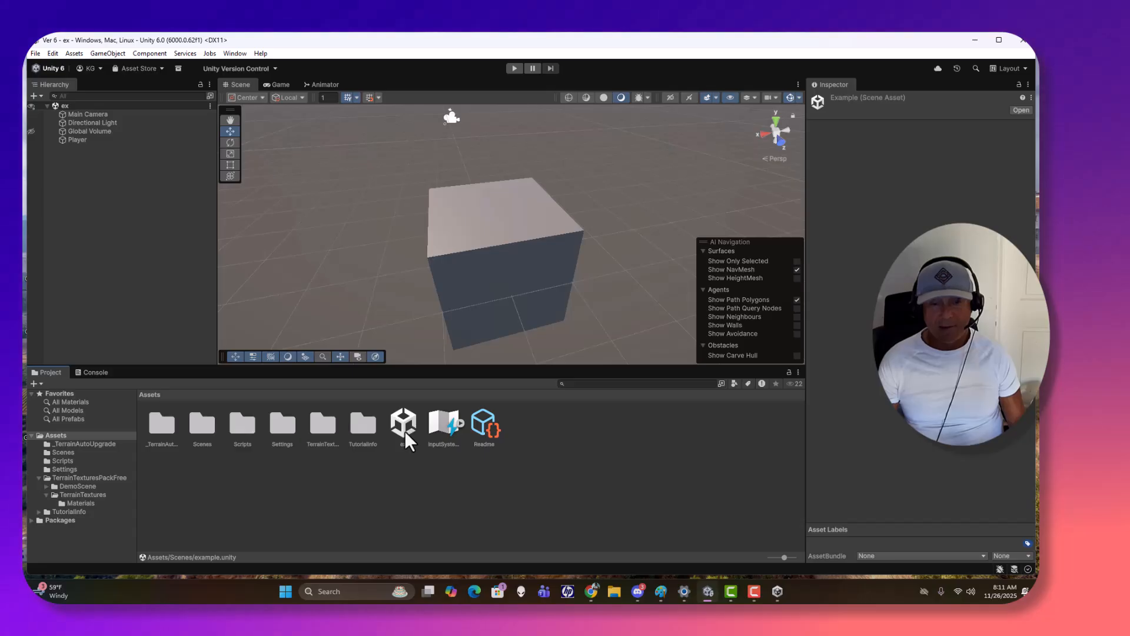
{"action": "left_click_drag", "start_coordinate": [405, 430], "coordinate": [201, 419]}
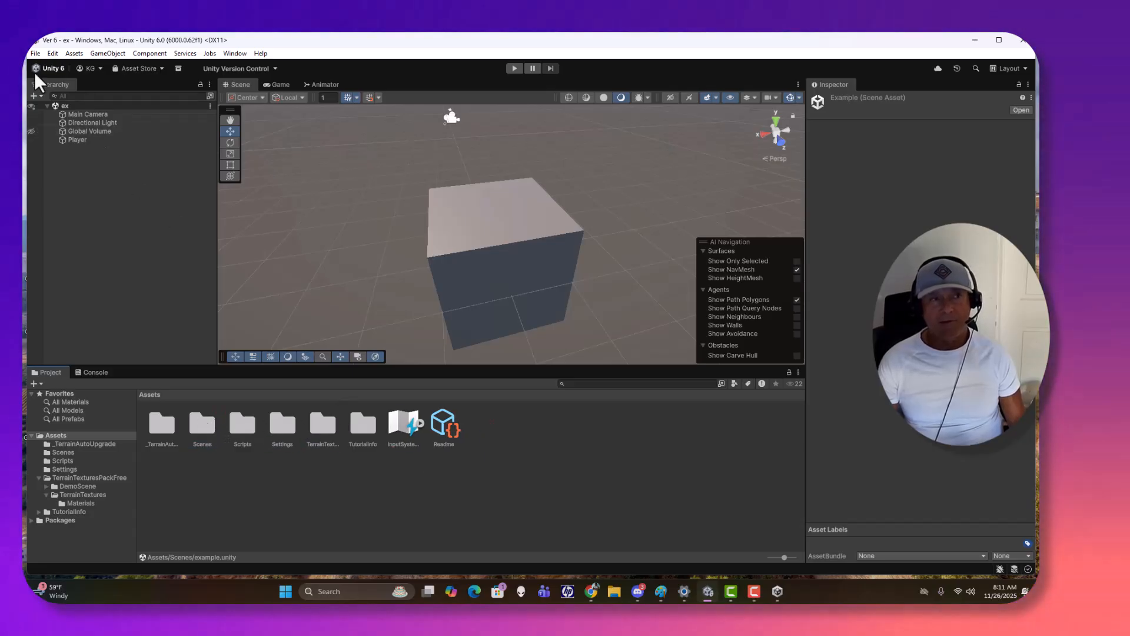
{"action": "left_click", "coordinate": [35, 54]}
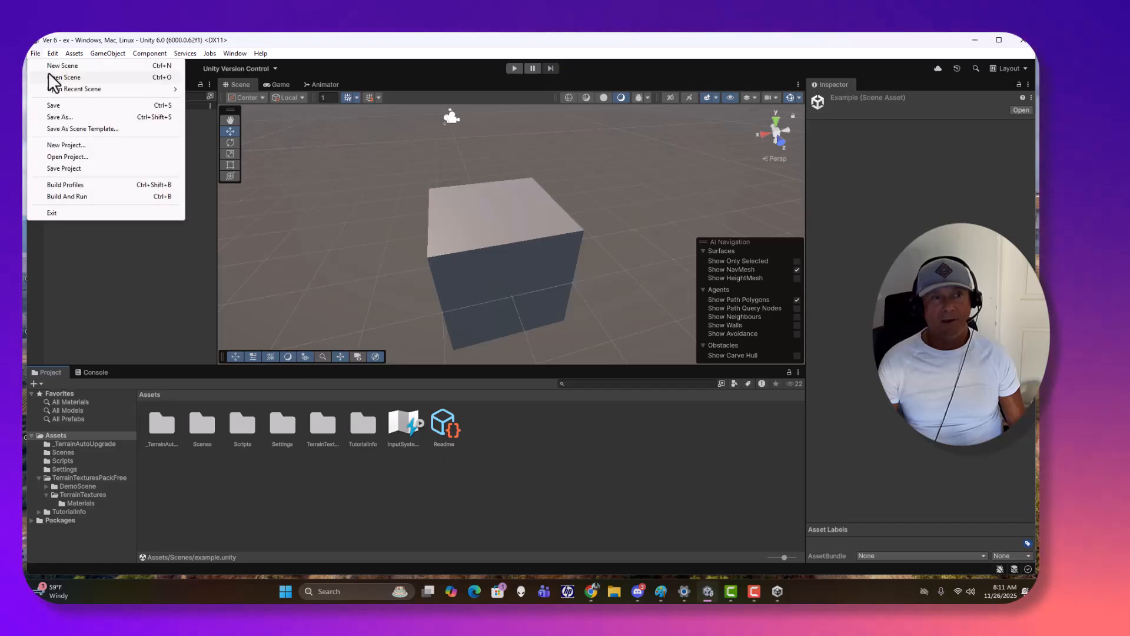
{"action": "left_click", "coordinate": [70, 116]}
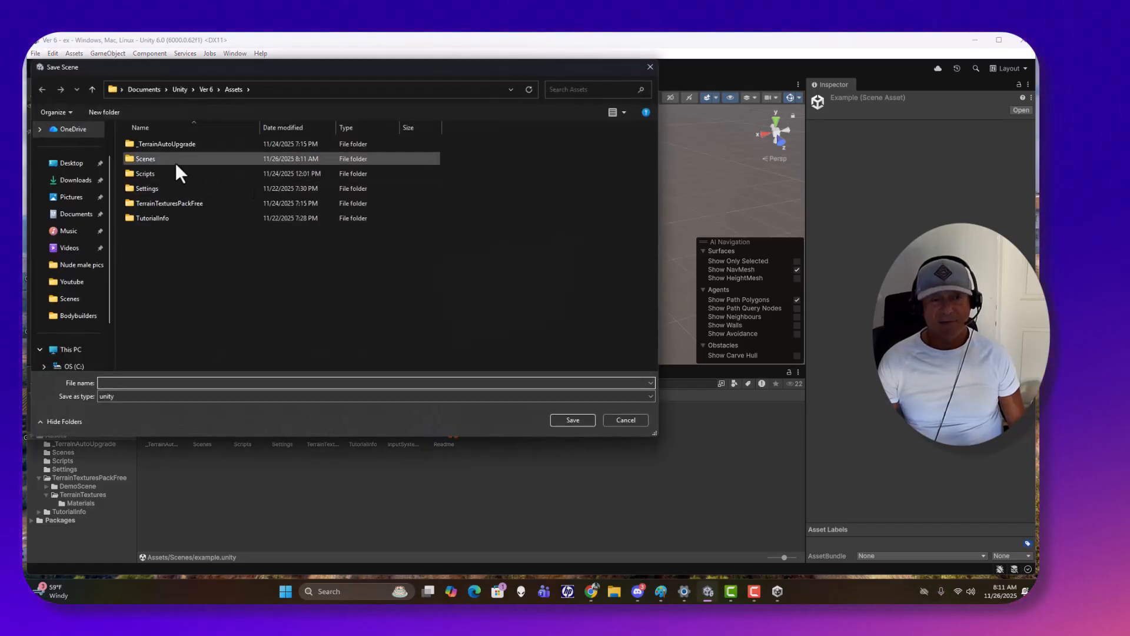
{"action": "left_click", "coordinate": [620, 420]}
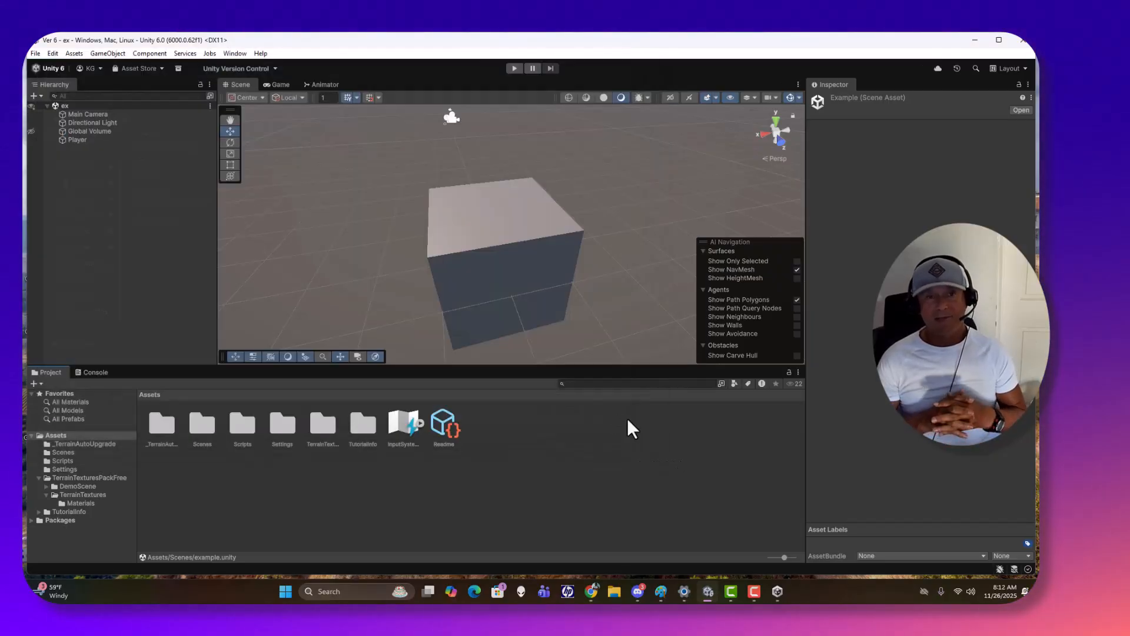